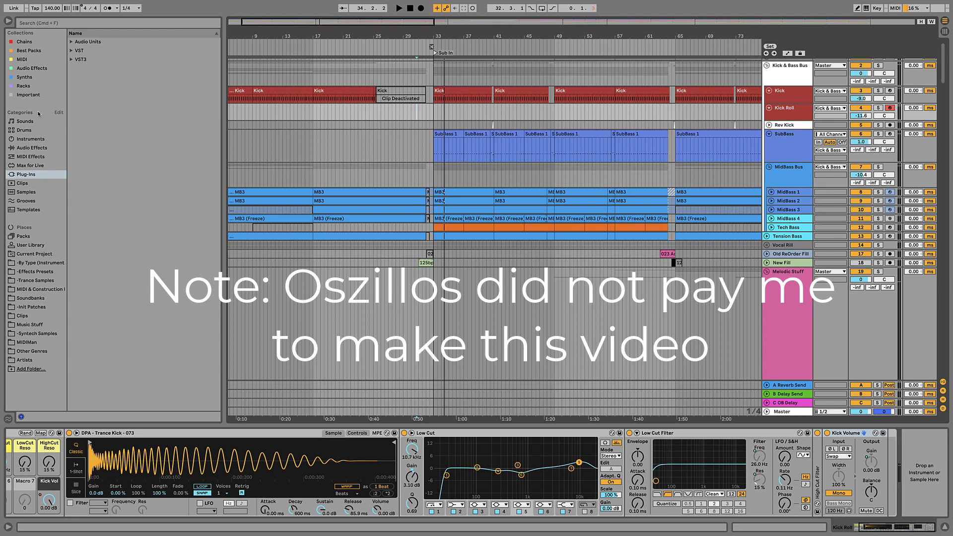
# Add a second LFOTool plug-in to the end of the SubBass track's device chain and try adjusting its curve.
pyautogui.click(125, 24)
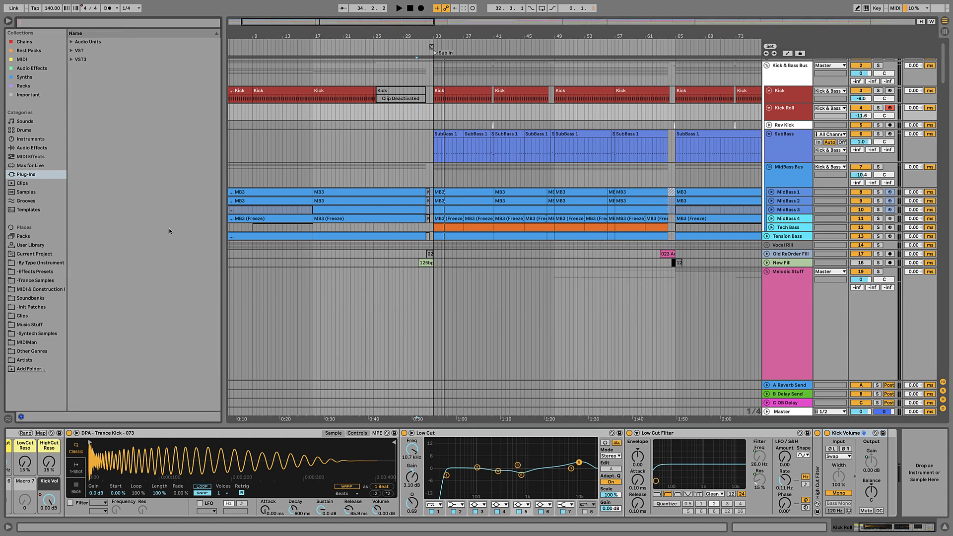
pyautogui.write('LFOTool')
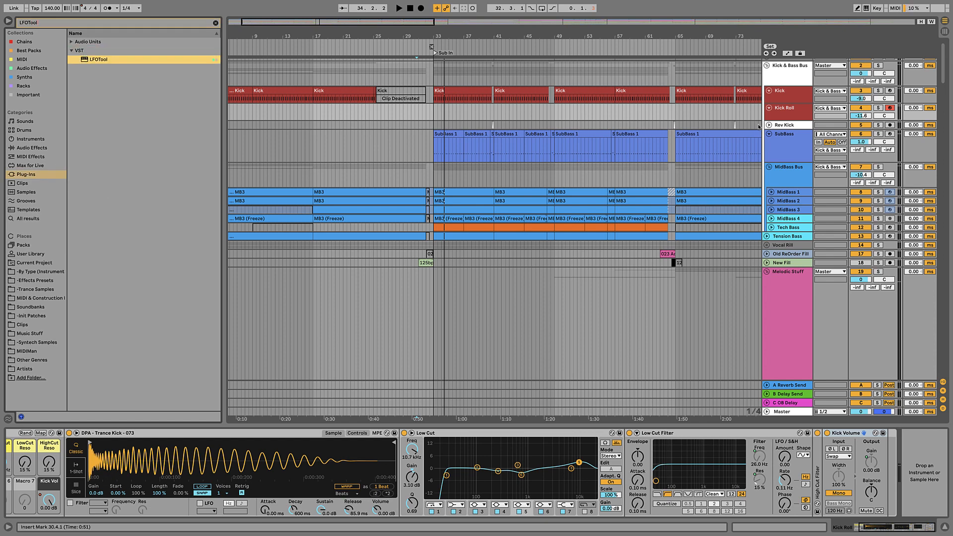
pyautogui.click(697, 146)
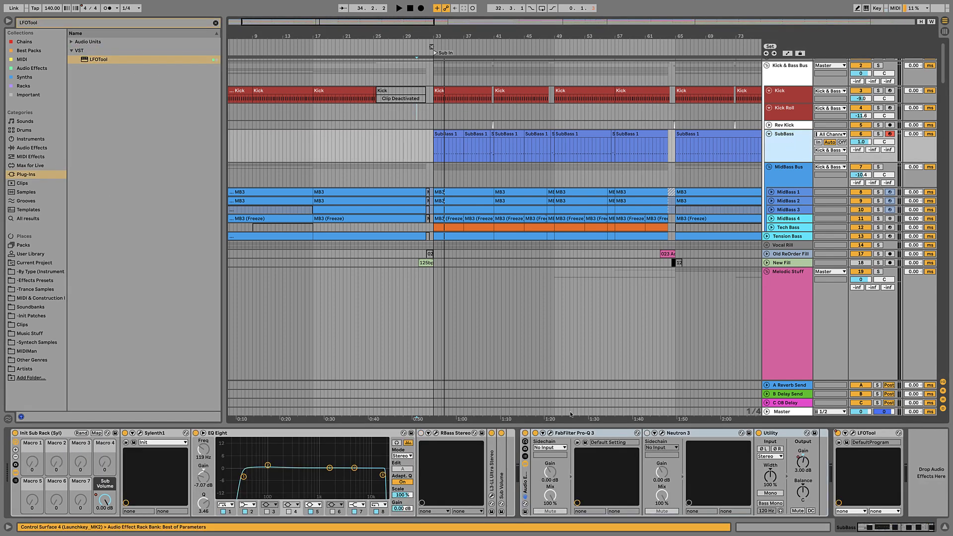
pyautogui.click(108, 60)
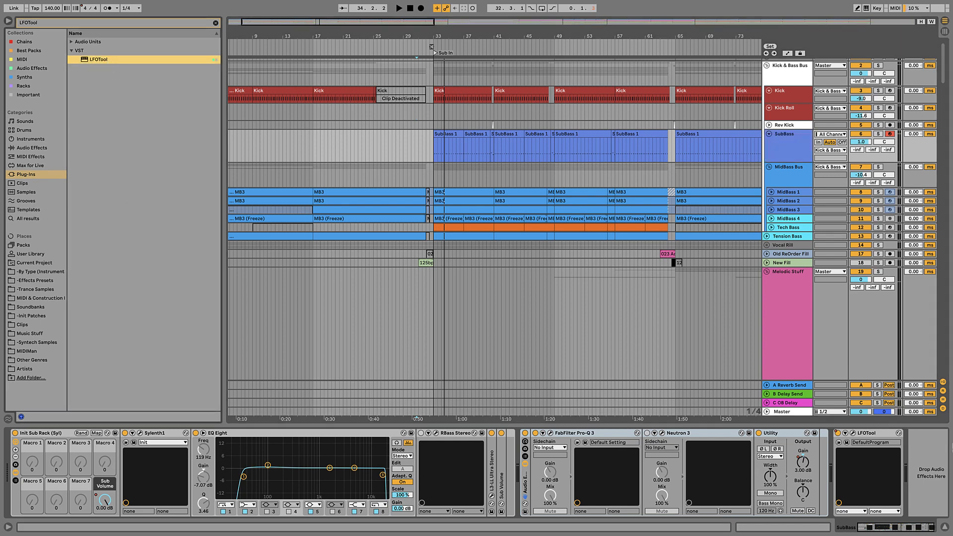
pyautogui.moveTo(277, 151); pyautogui.dragTo(928, 510)
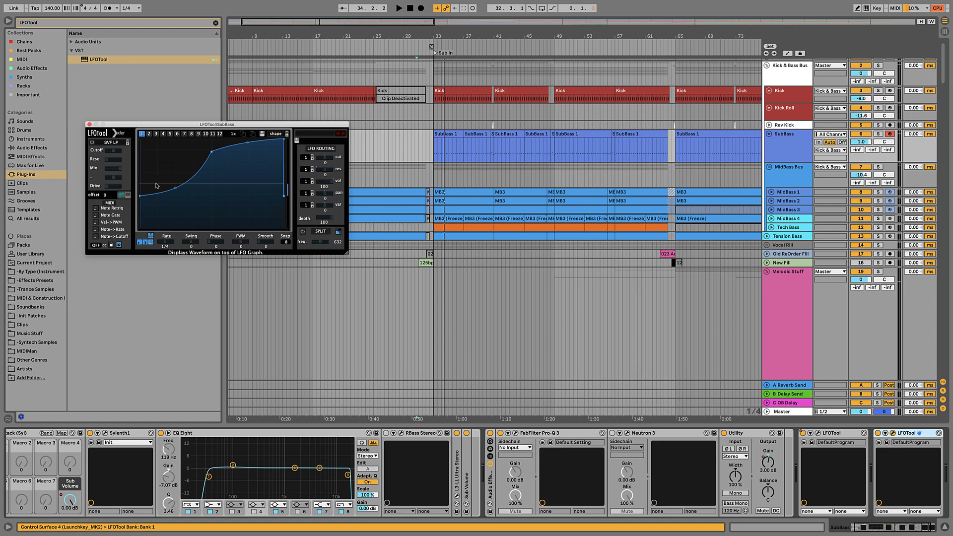
pyautogui.click(431, 130)
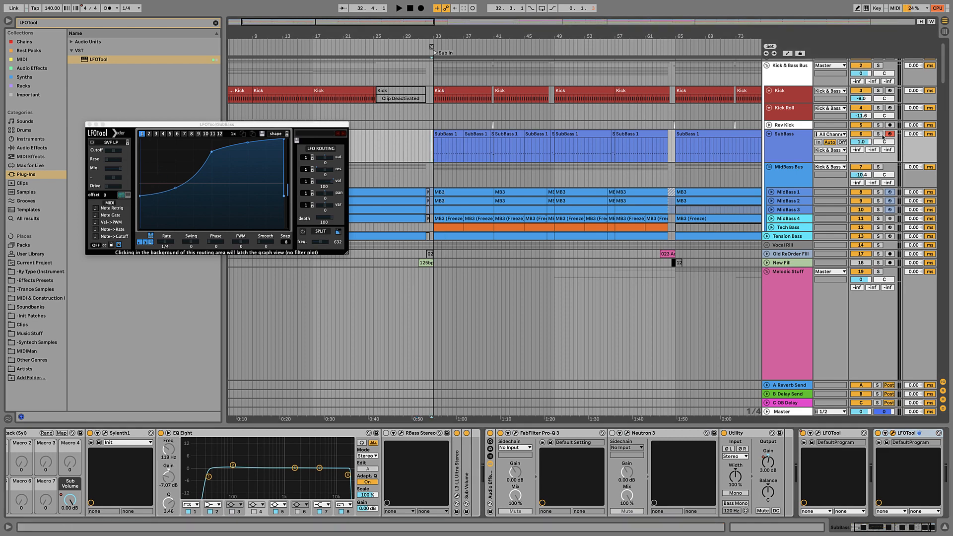
pyautogui.moveTo(143, 198); pyautogui.dragTo(128, 96)
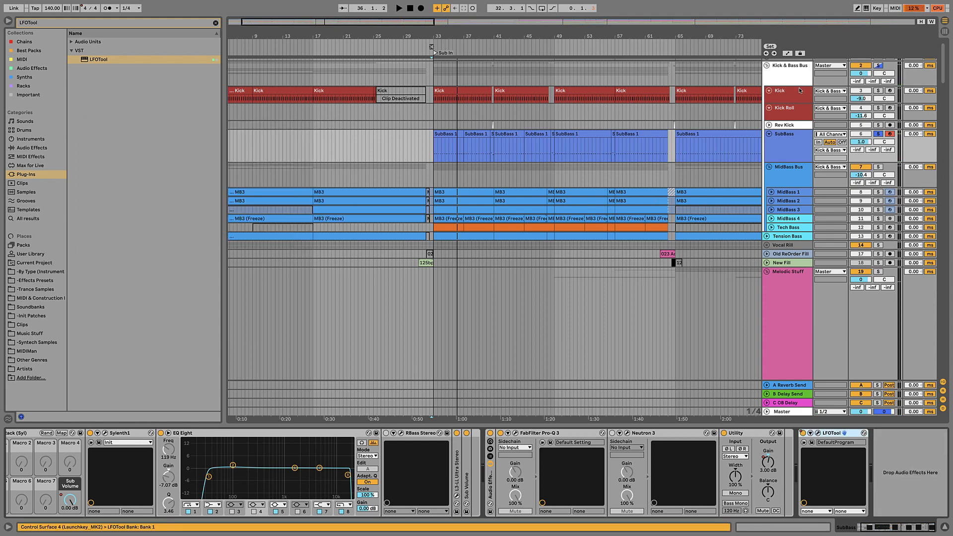
# Search the plug-ins for "Scope" and add Oszillos Mega Scope to the end of the Kick & Bass Bus device chain.
pyautogui.click(798, 95)
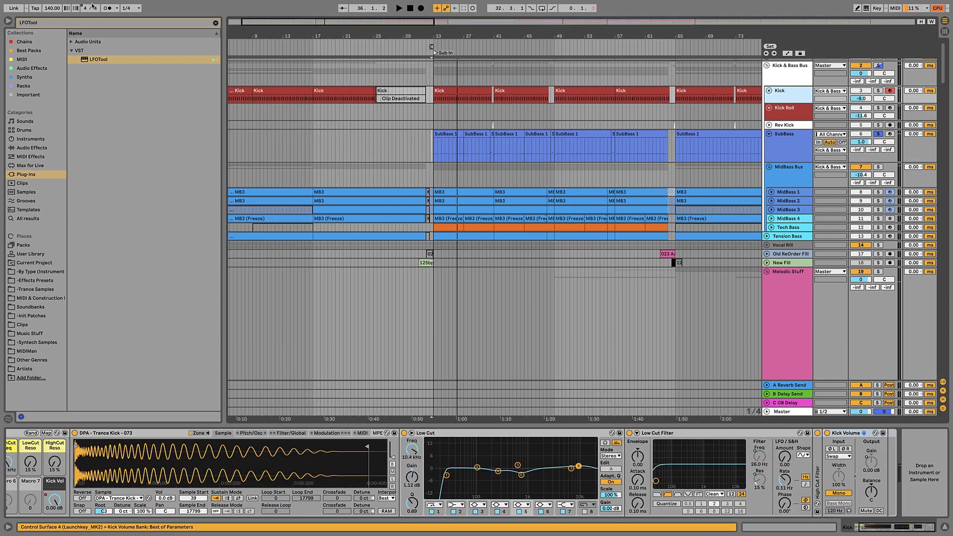
pyautogui.click(176, 23)
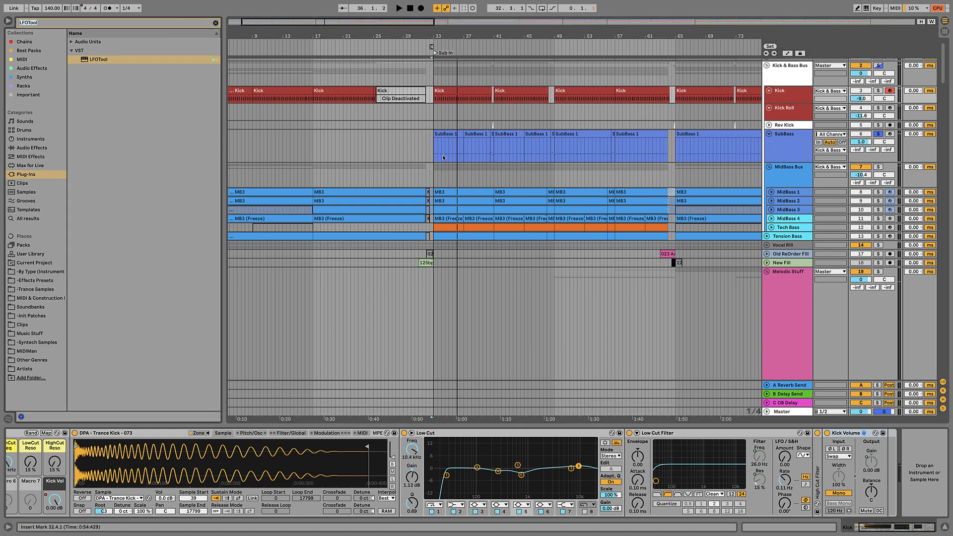
pyautogui.write('Scope')
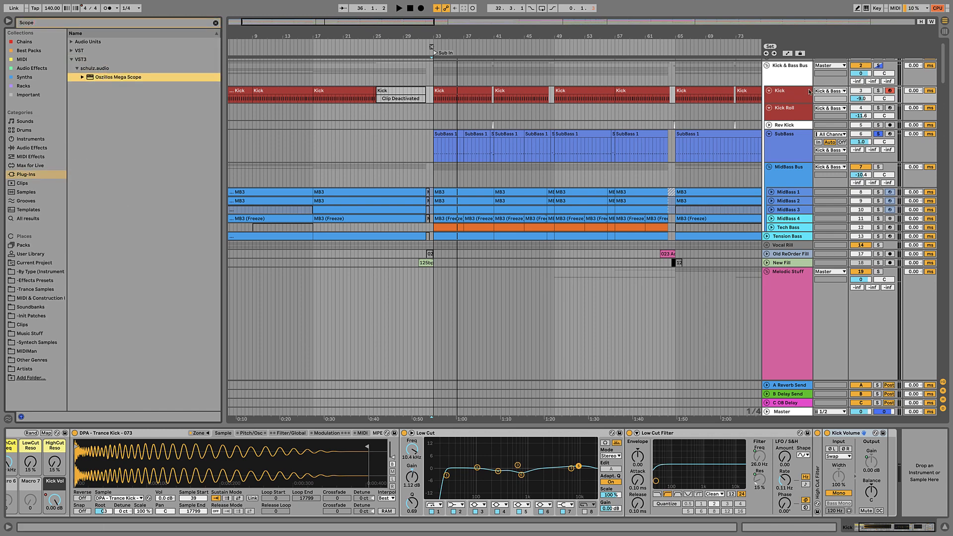
pyautogui.click(789, 94)
pyautogui.click(785, 83)
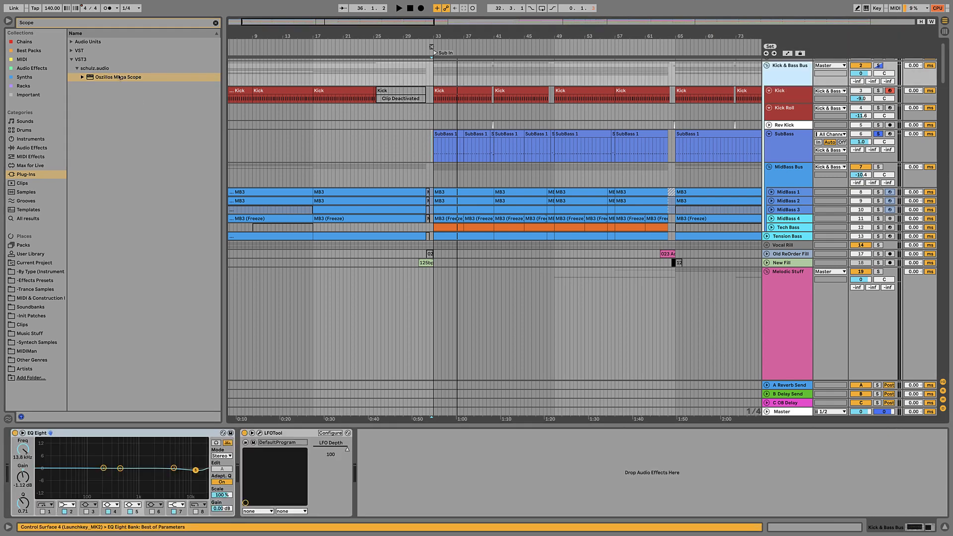
pyautogui.moveTo(119, 77); pyautogui.dragTo(408, 495)
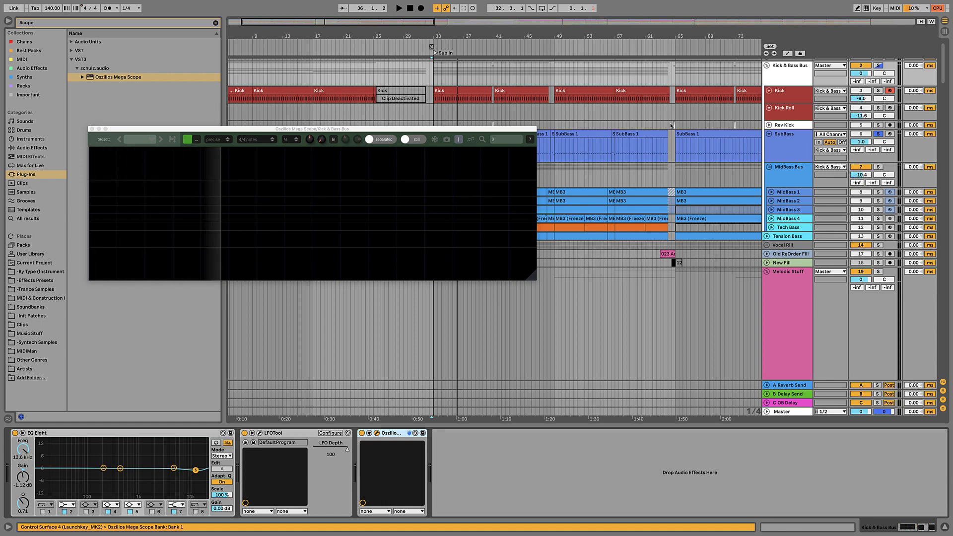
# Add Oszillos Mega Scope to the end of the device chains on the Kick and SubBass tracks.
pyautogui.click(786, 96)
pyautogui.moveTo(122, 78); pyautogui.dragTo(883, 466)
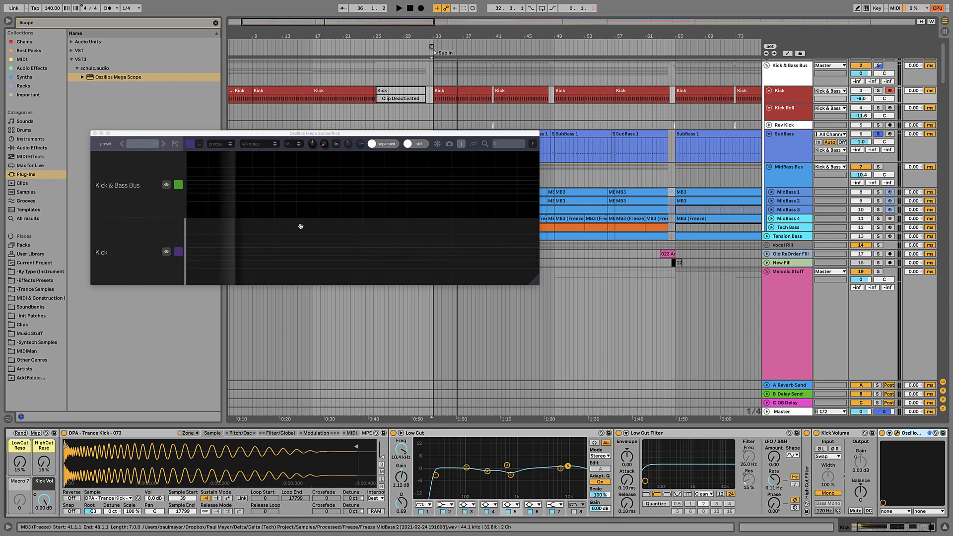
pyautogui.click(782, 153)
pyautogui.click(126, 80)
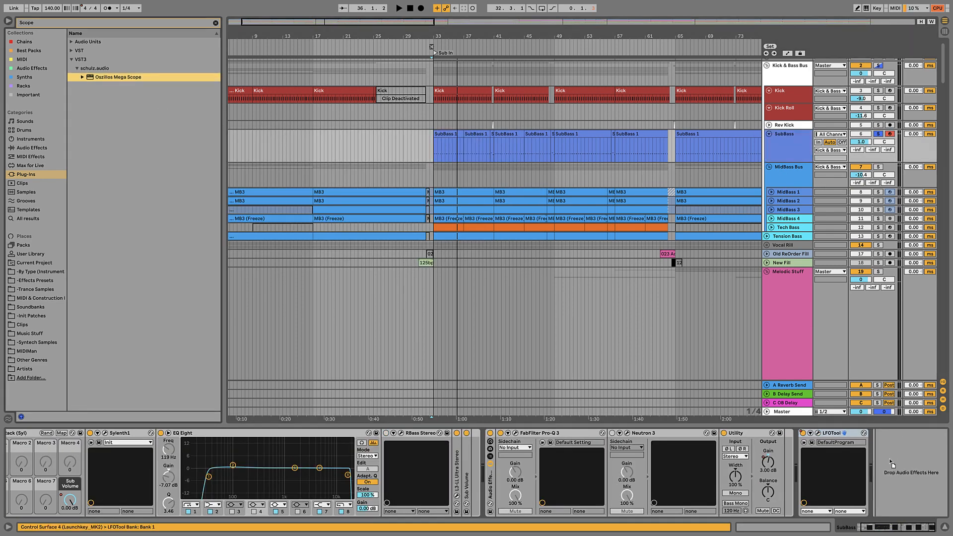
pyautogui.press('Return')
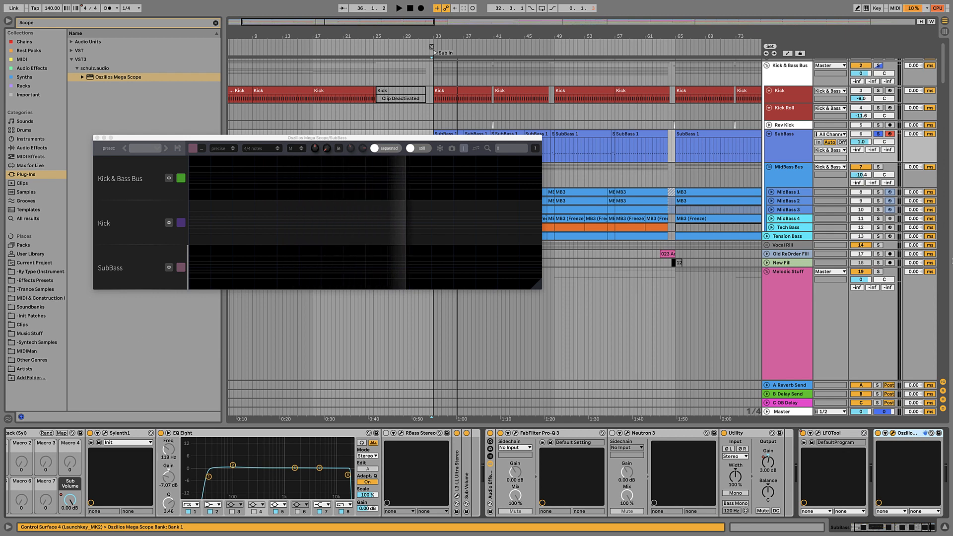
# Add Oszillos Mega Scope after the last EQ Eight on the MidBass Bus.
pyautogui.click(799, 172)
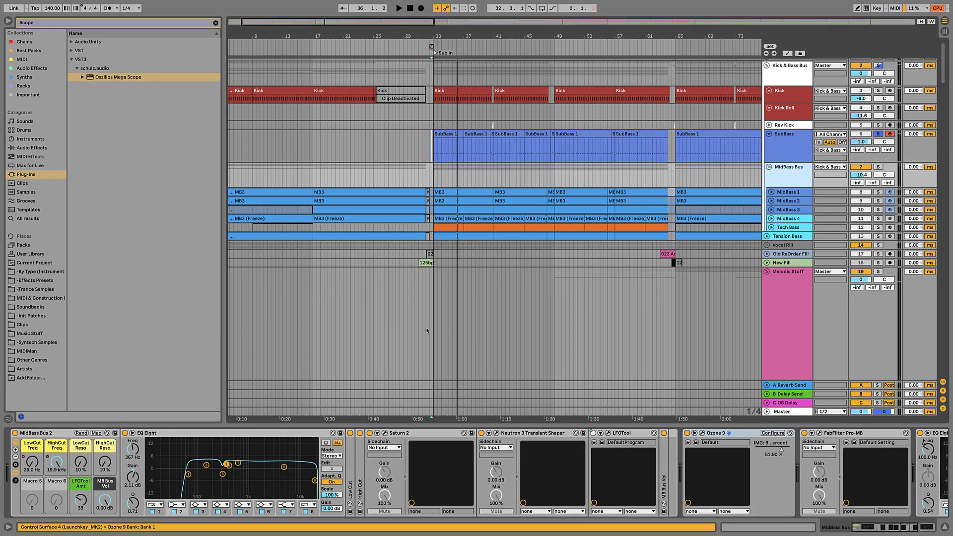
pyautogui.moveTo(883, 531); pyautogui.dragTo(921, 533)
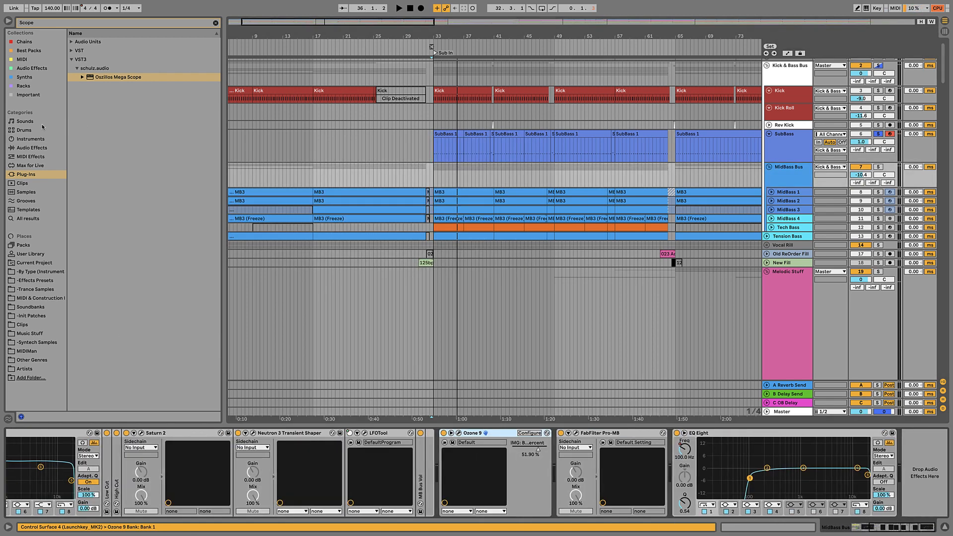
pyautogui.moveTo(100, 77); pyautogui.dragTo(831, 416)
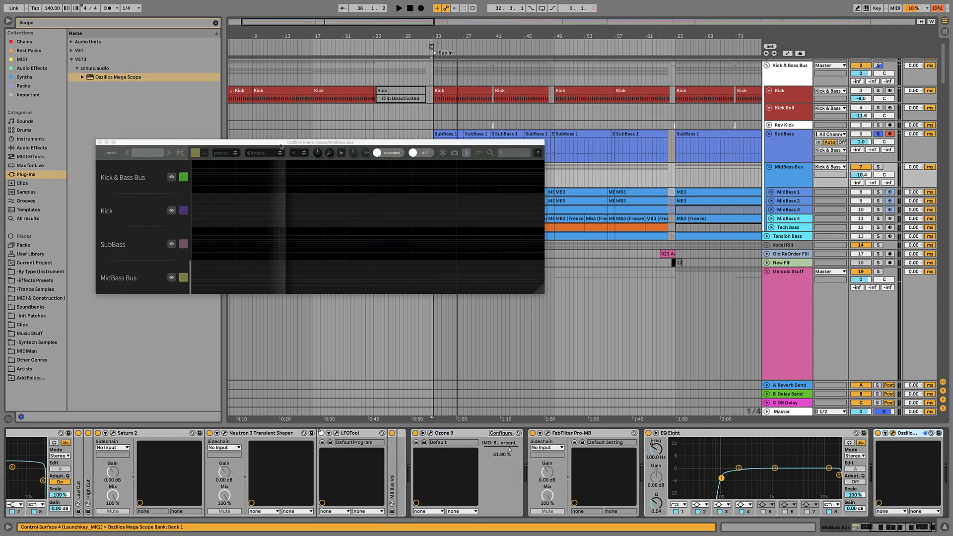
# In the scope, color the Kick & Bass Bus waveform white and the Kick waveform red.
pyautogui.click(183, 176)
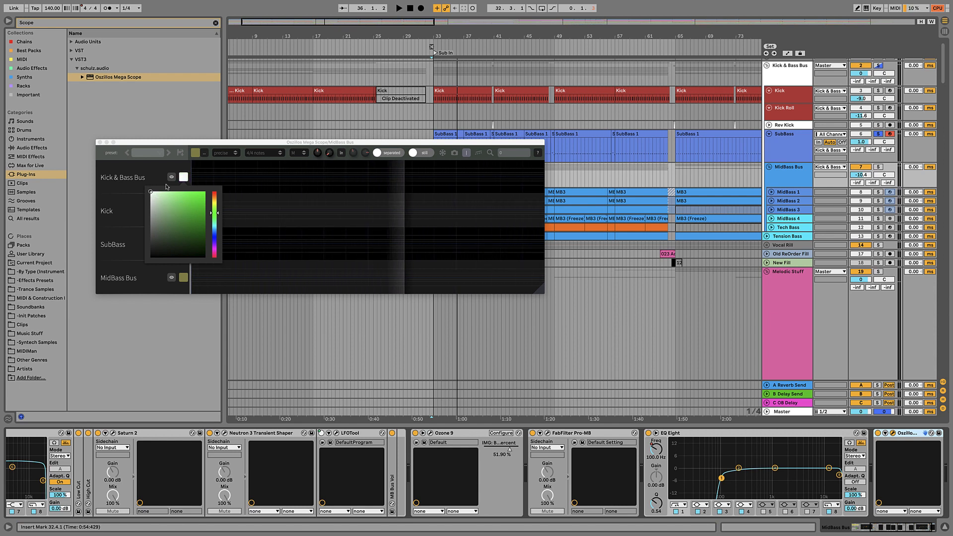
pyautogui.click(184, 211)
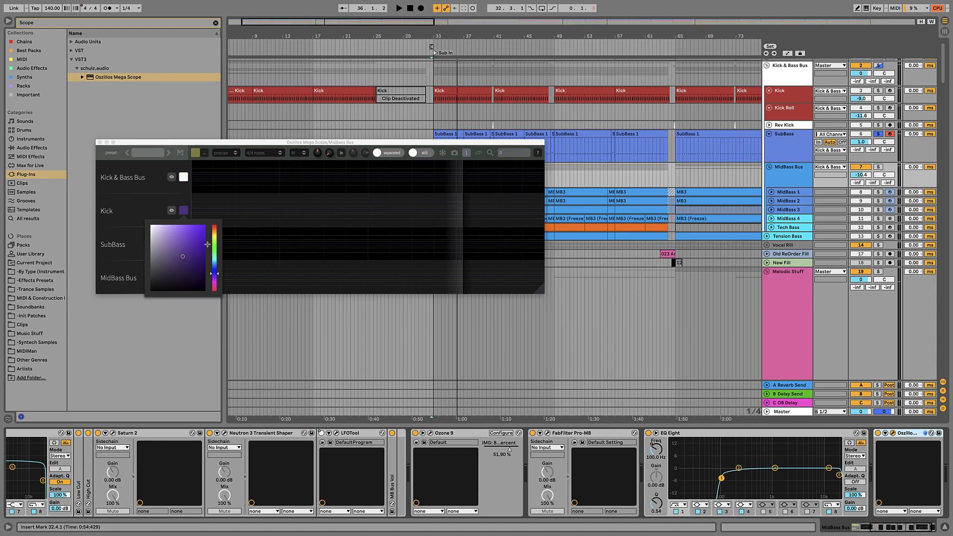
pyautogui.moveTo(215, 273); pyautogui.dragTo(216, 226)
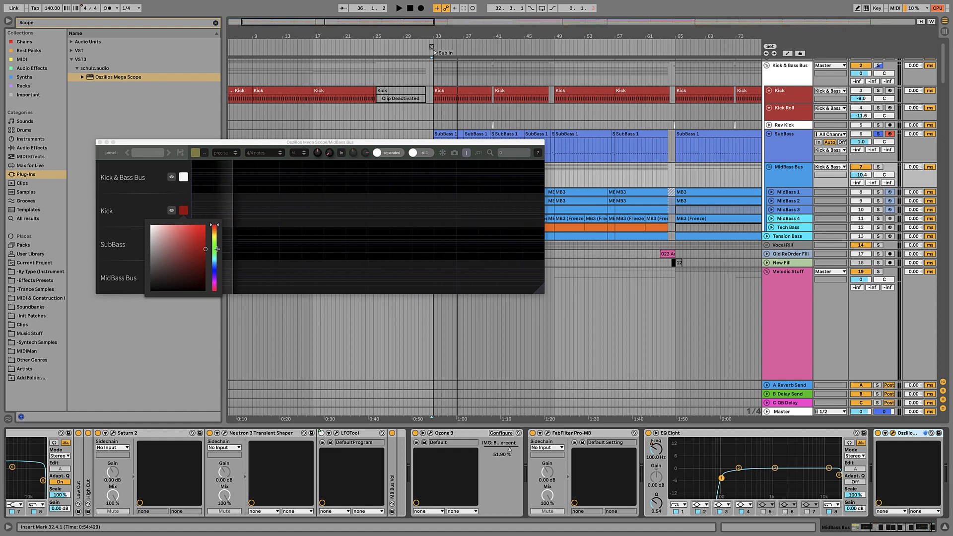
pyautogui.click(170, 205)
# Color the SubBass waveform blue and the MidBass Bus waveform light blue, and close the scope window.
pyautogui.click(183, 244)
pyautogui.moveTo(215, 318); pyautogui.dragTo(214, 302)
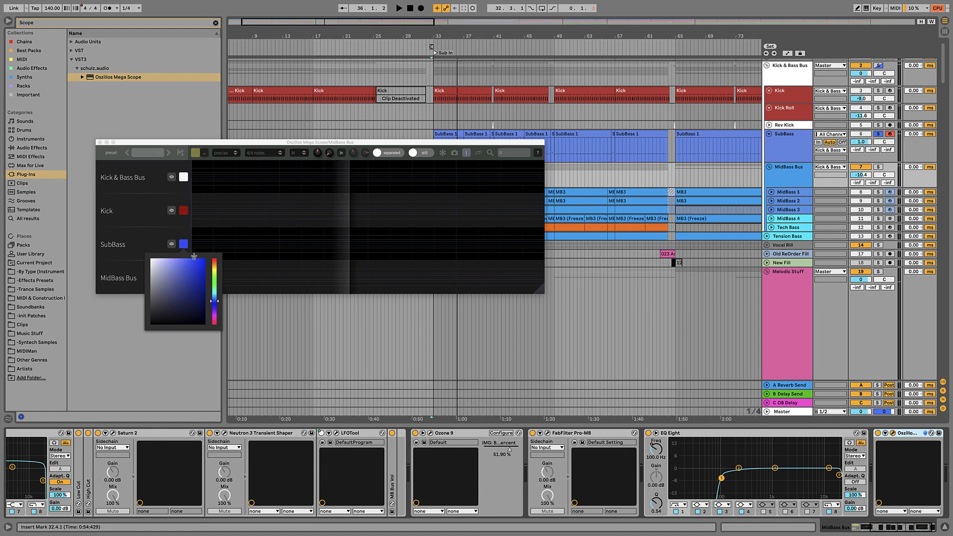
pyautogui.click(159, 233)
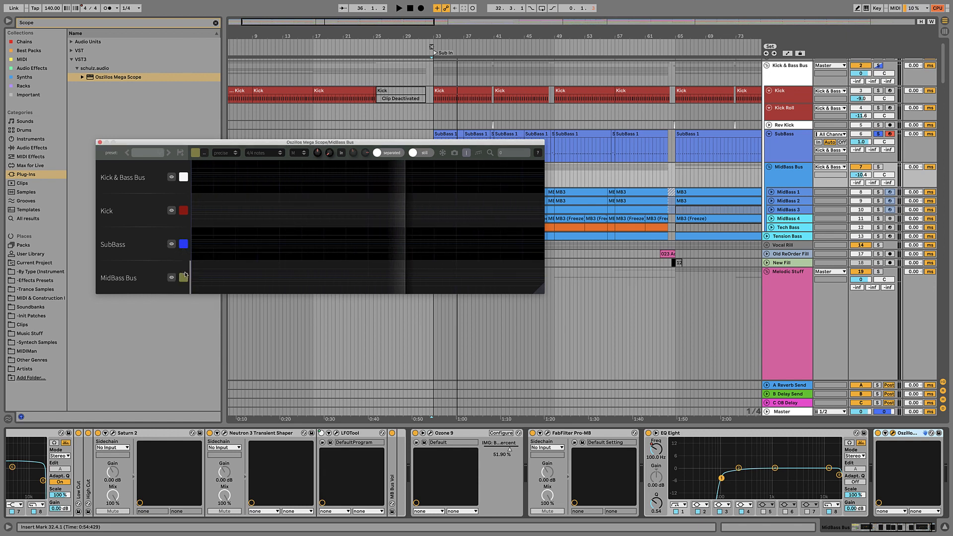
pyautogui.click(183, 277)
pyautogui.click(216, 329)
pyautogui.moveTo(217, 331); pyautogui.dragTo(216, 327)
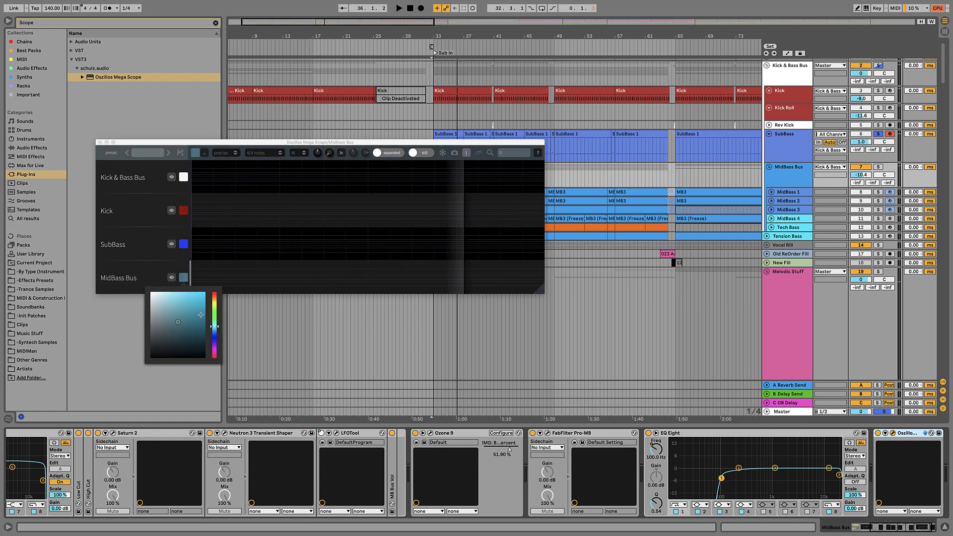
pyautogui.click(204, 292)
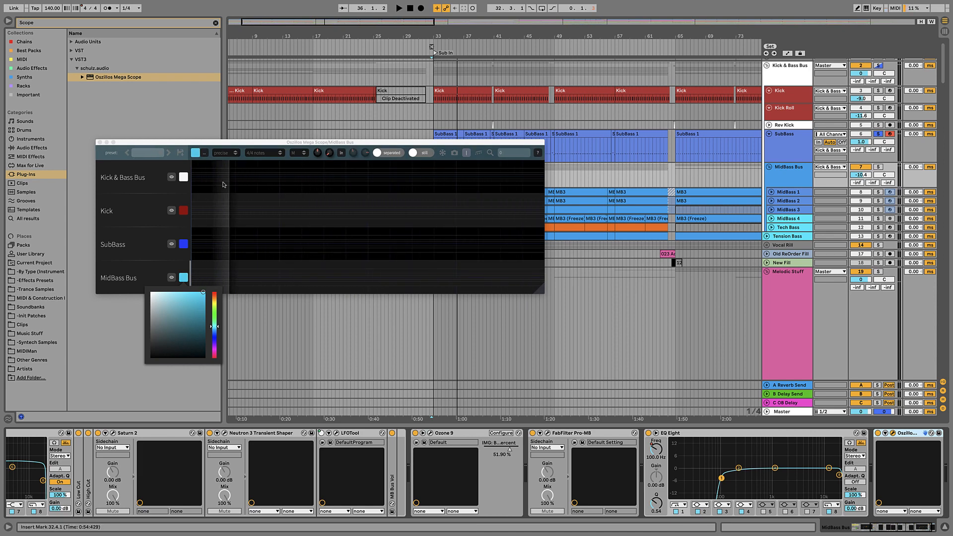
pyautogui.click(100, 143)
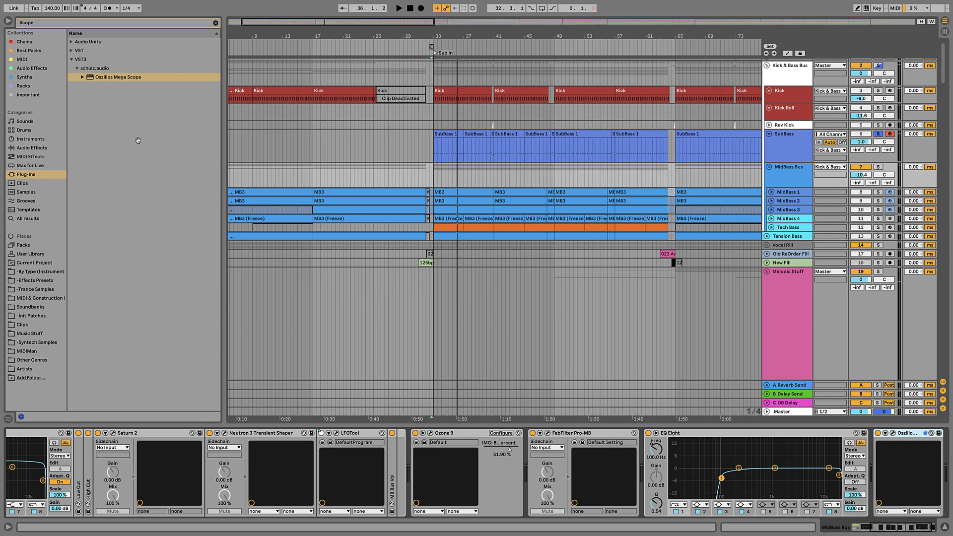
# Clear the track solos and play the arrangement from bar 31 with the SubBass track's scope open.
pyautogui.click(841, 99)
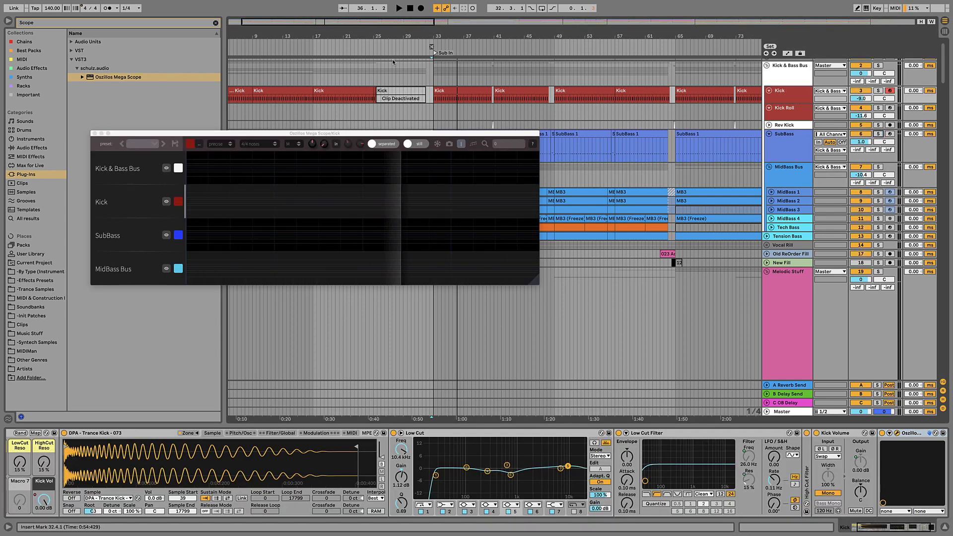
pyautogui.click(410, 85)
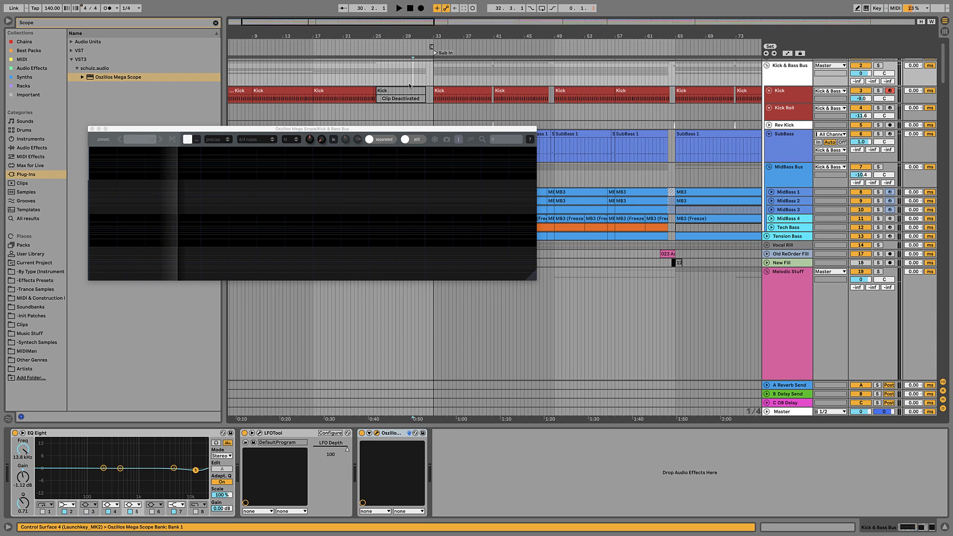
pyautogui.click(92, 129)
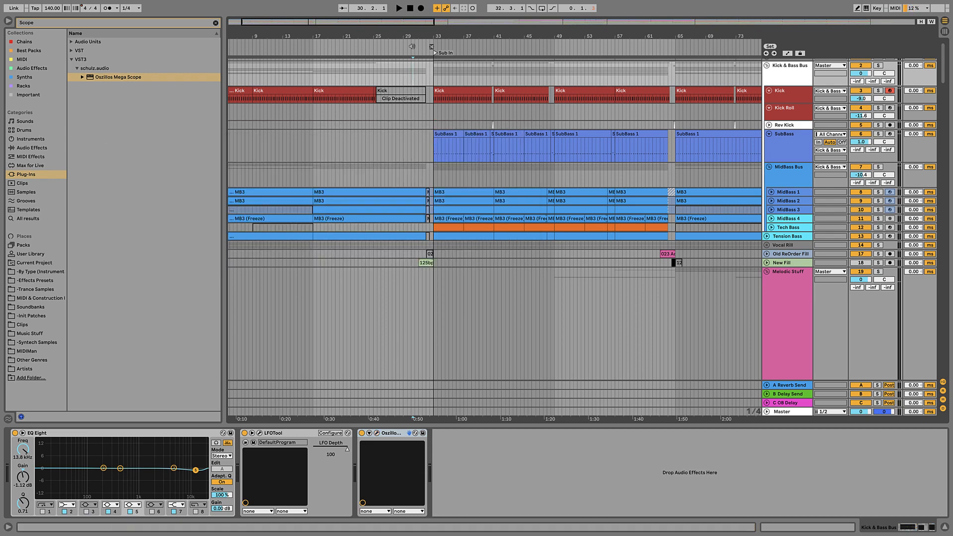
pyautogui.moveTo(414, 36); pyautogui.dragTo(414, 90)
pyautogui.click(426, 143)
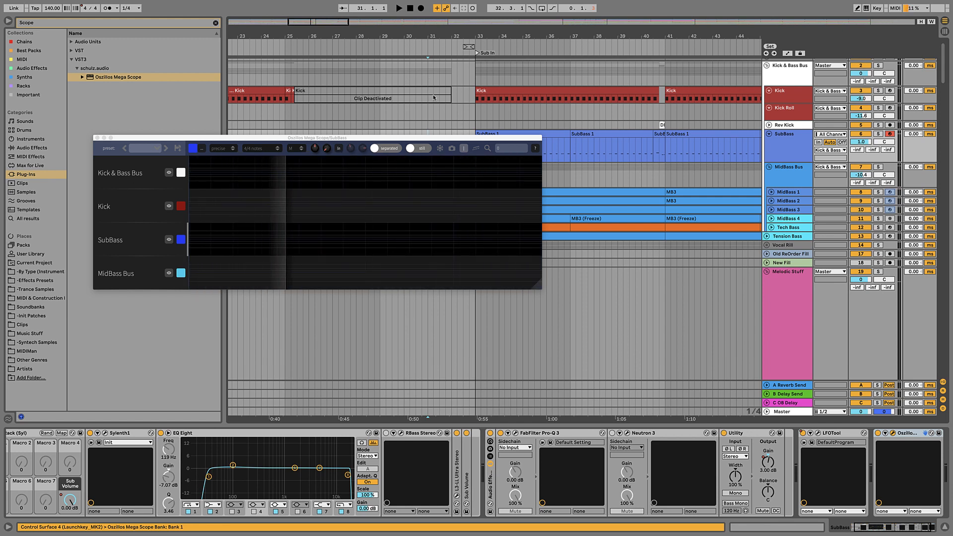
pyautogui.press('space')
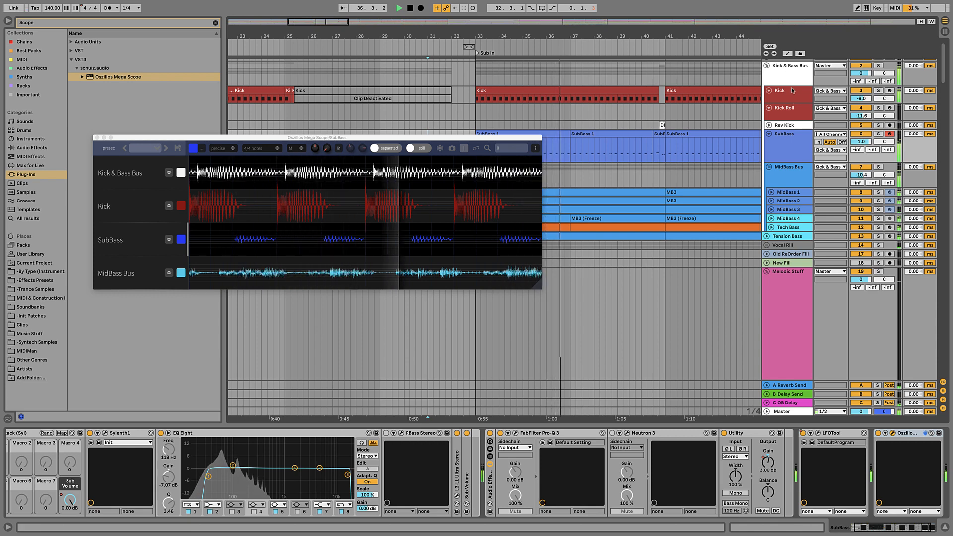
# Open the Kick & Bass Bus scope, move it over the arrangement, and change its waveform drawing mode to the option directly below precise.
pyautogui.click(787, 74)
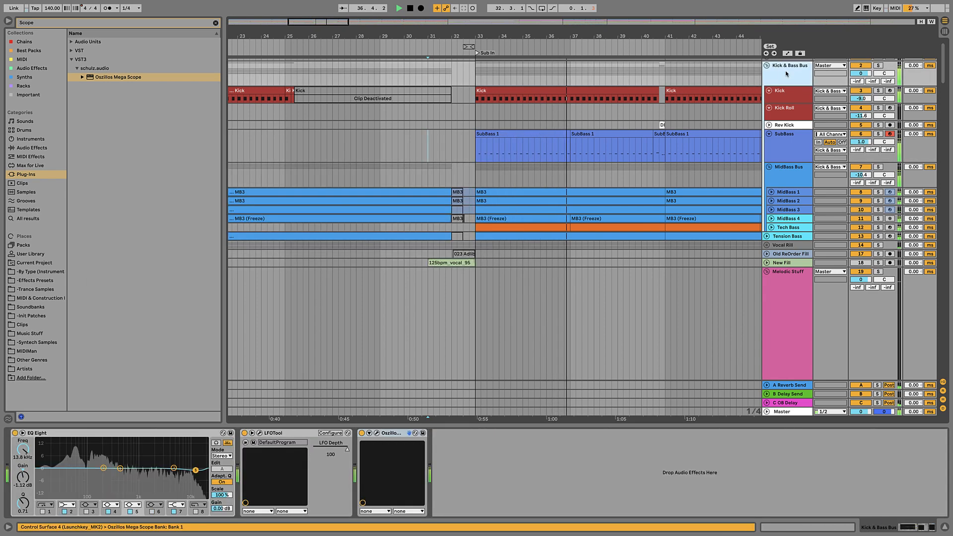
pyautogui.click(376, 433)
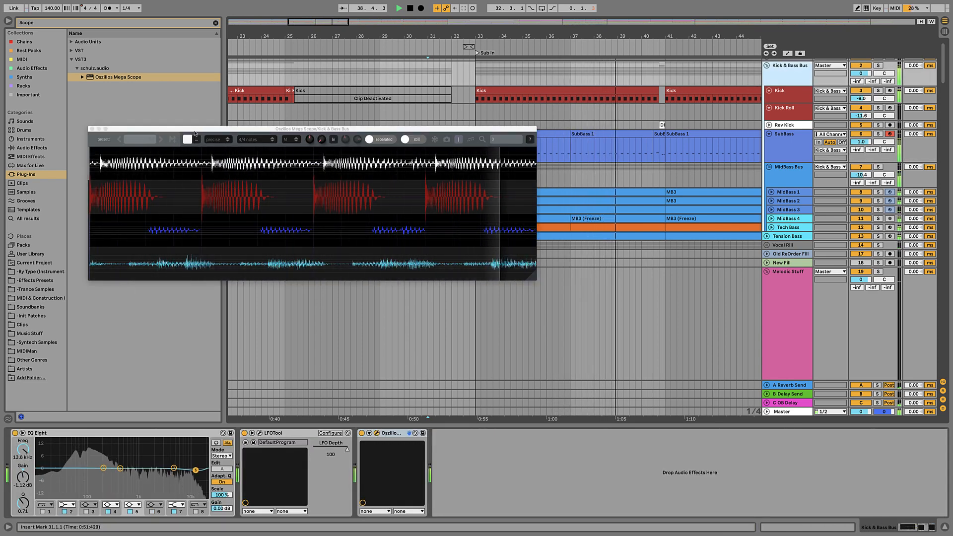
pyautogui.moveTo(195, 133)
pyautogui.mouseDown()
pyautogui.moveTo(330, 177)
pyautogui.moveTo(370, 214)
pyautogui.mouseUp()
pyautogui.click(402, 220)
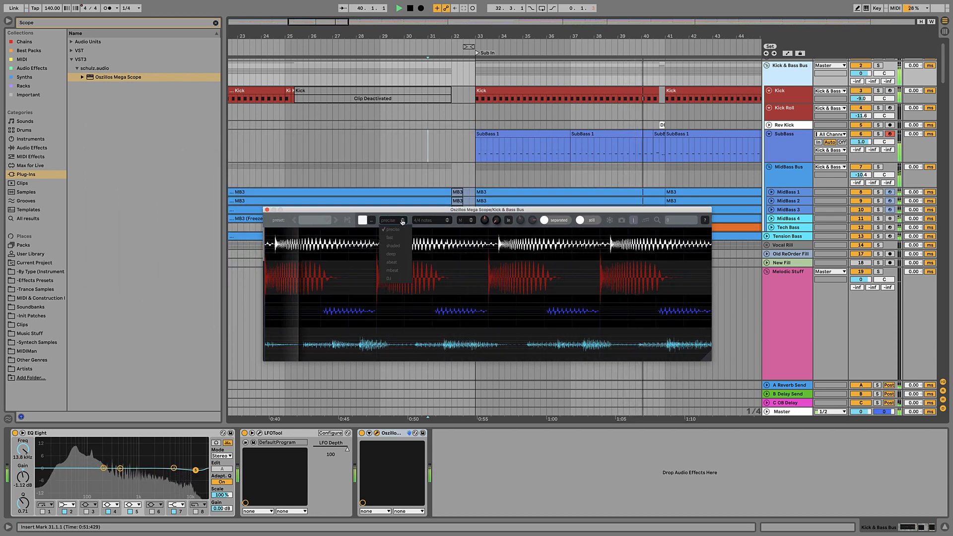
pyautogui.click(390, 238)
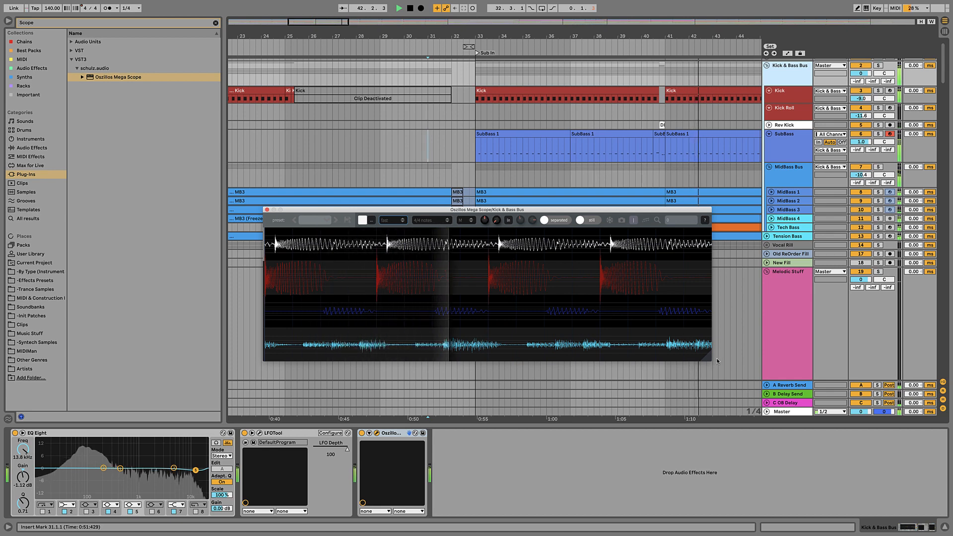
# Enlarge the Kick & Bass Bus scope window, then solo that bus and play from bar 33 with the MidBass Bus muted.
pyautogui.moveTo(718, 361); pyautogui.dragTo(889, 422)
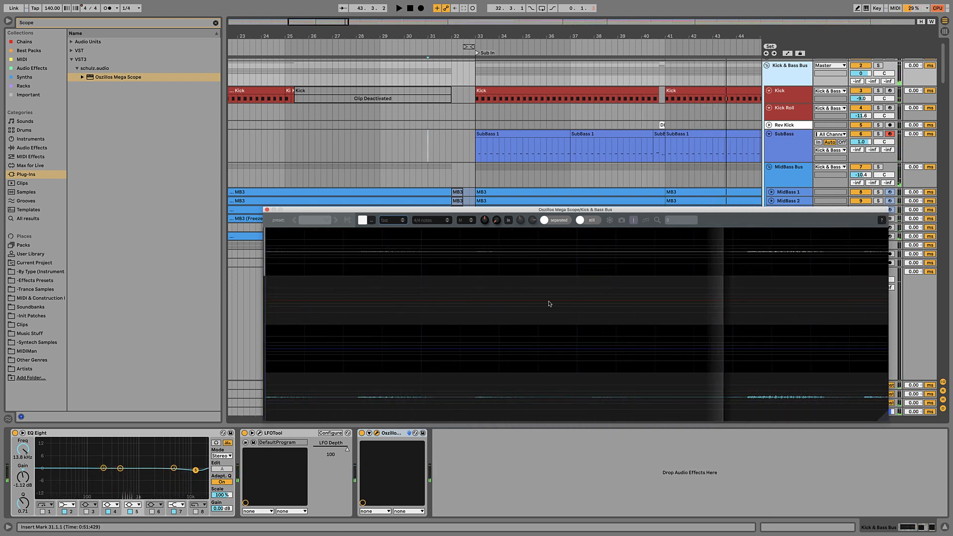
pyautogui.click(476, 142)
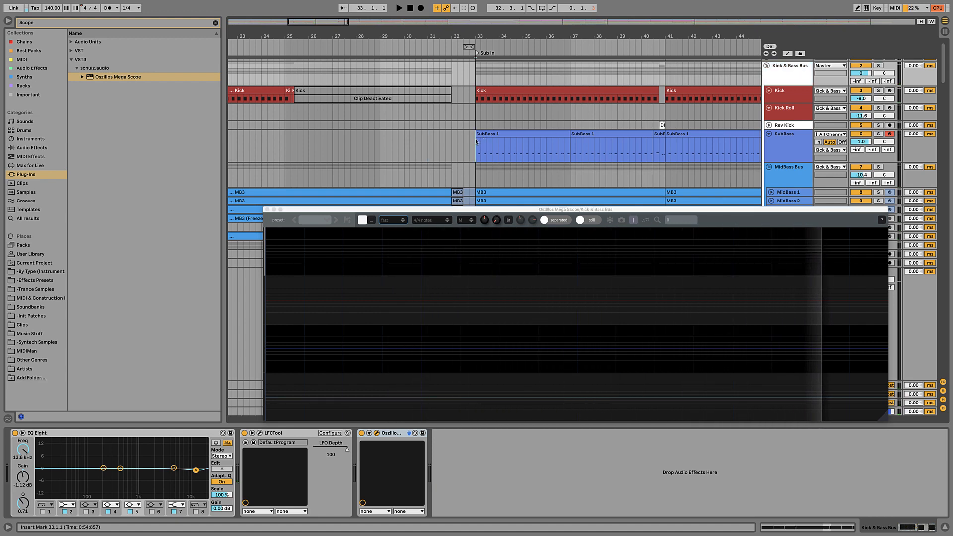
pyautogui.click(879, 65)
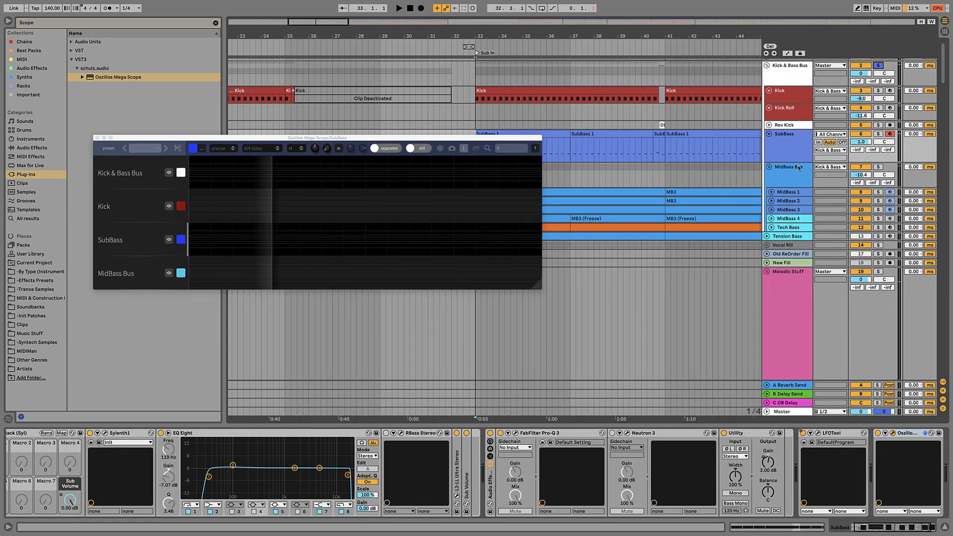
pyautogui.press('space')
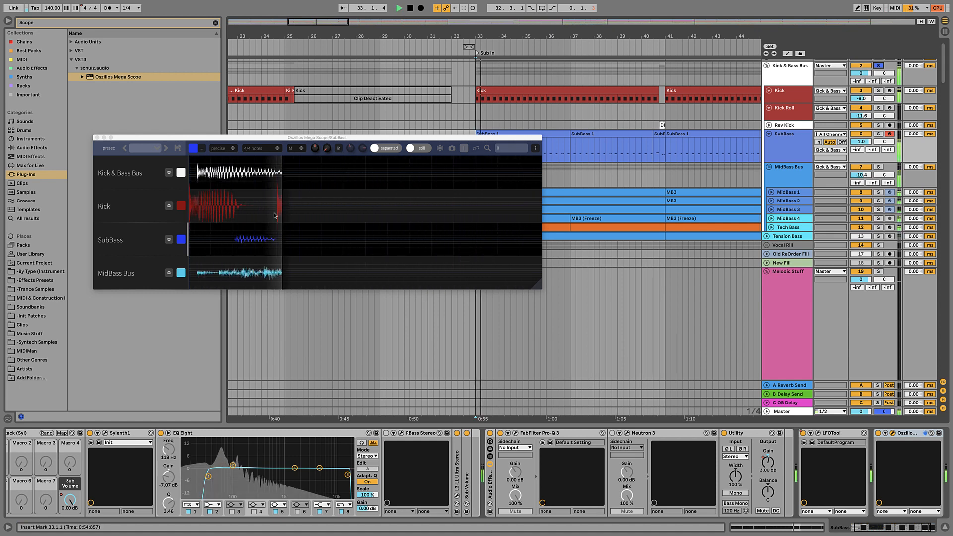
pyautogui.click(862, 167)
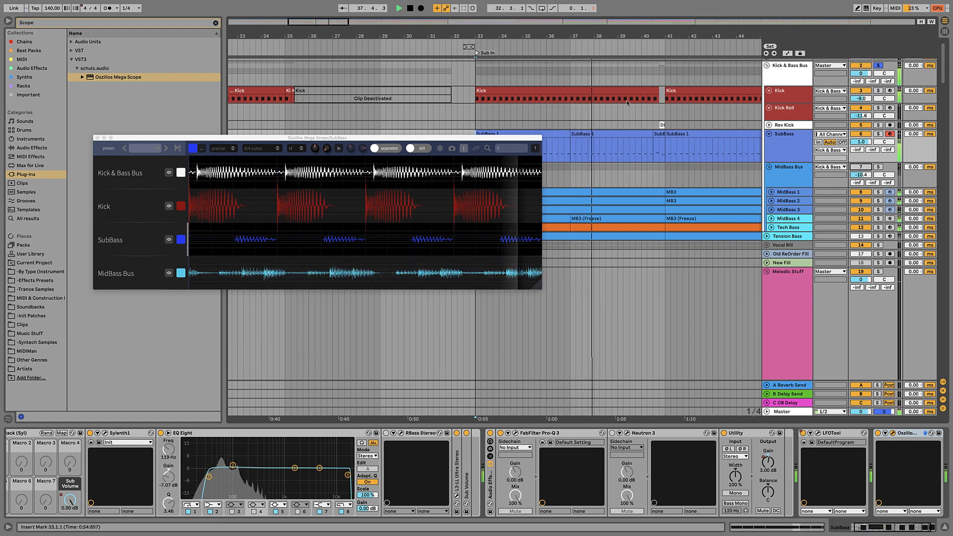
# Show the Kick track's scope over the arrangement and toggle the Kick & Bass Bus waveform off and back on.
pyautogui.click(386, 133)
pyautogui.moveTo(386, 134); pyautogui.dragTo(481, 167)
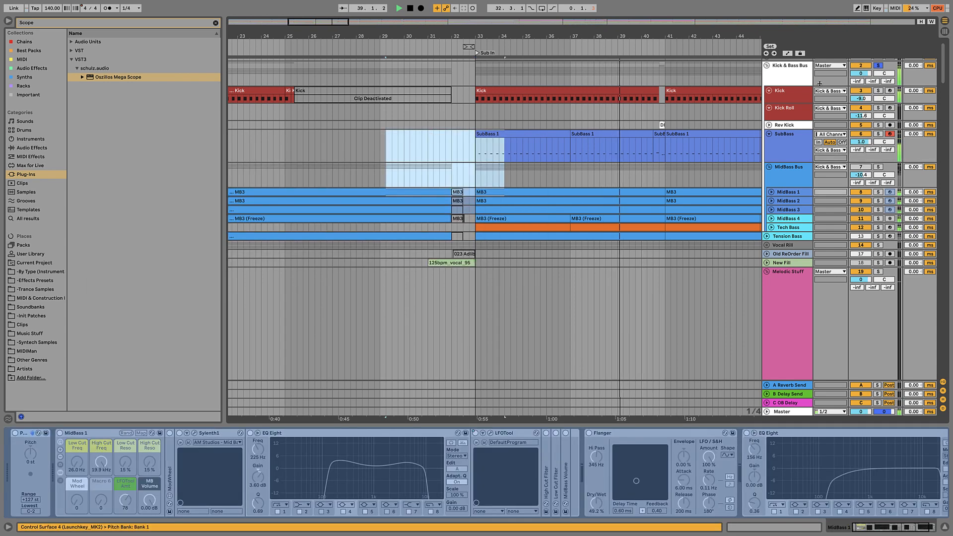
pyautogui.click(795, 95)
pyautogui.moveTo(271, 133); pyautogui.dragTo(391, 238)
pyautogui.click(285, 278)
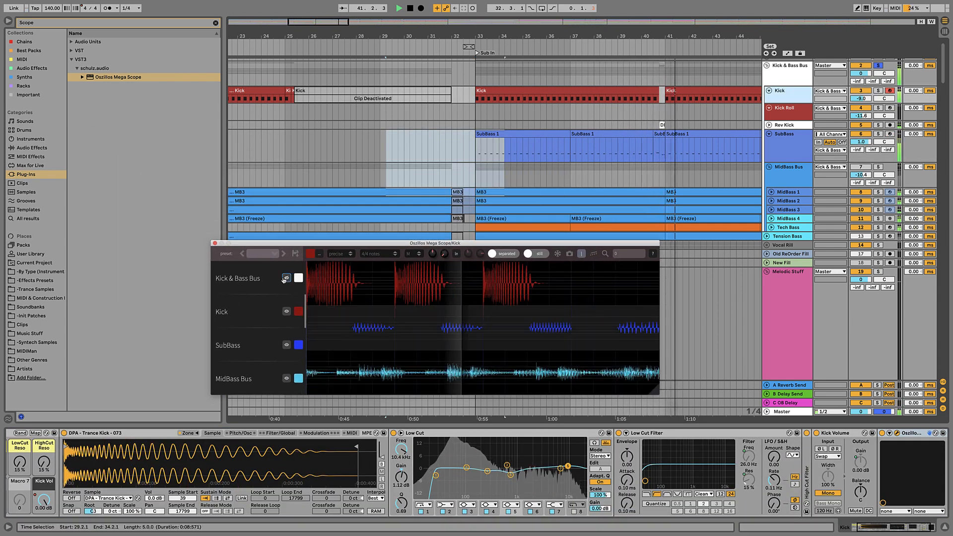
pyautogui.click(286, 279)
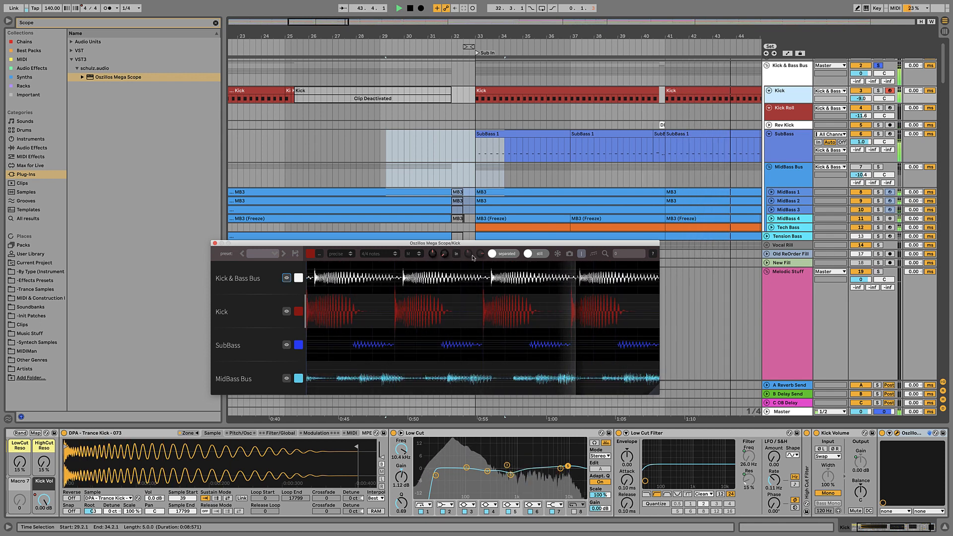
# Keep the Kick scope's drawing mode on precise and replay from bar 33 with the Kick & Bass Bus scope showing.
pyautogui.press('space')
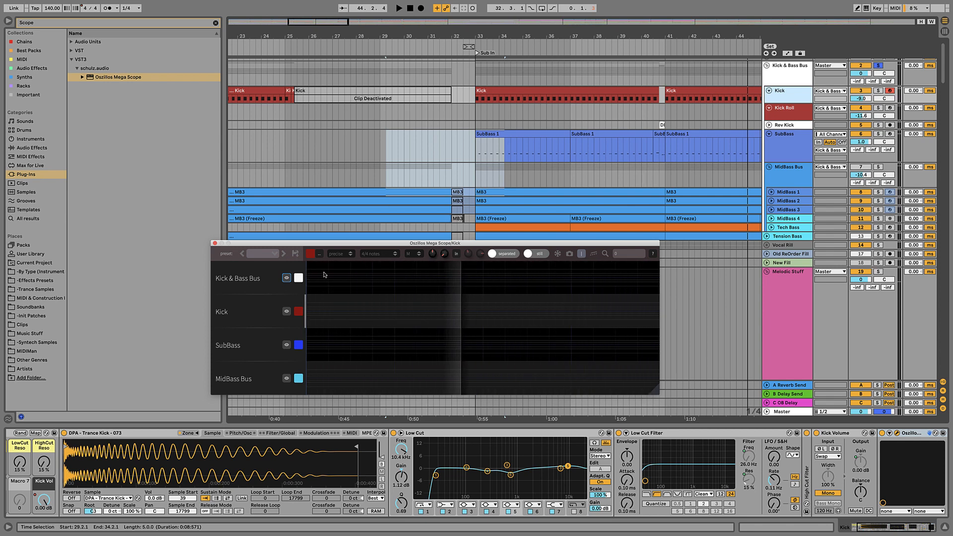
pyautogui.click(344, 255)
pyautogui.click(342, 272)
pyautogui.press('space')
pyautogui.press('space')
pyautogui.click(473, 71)
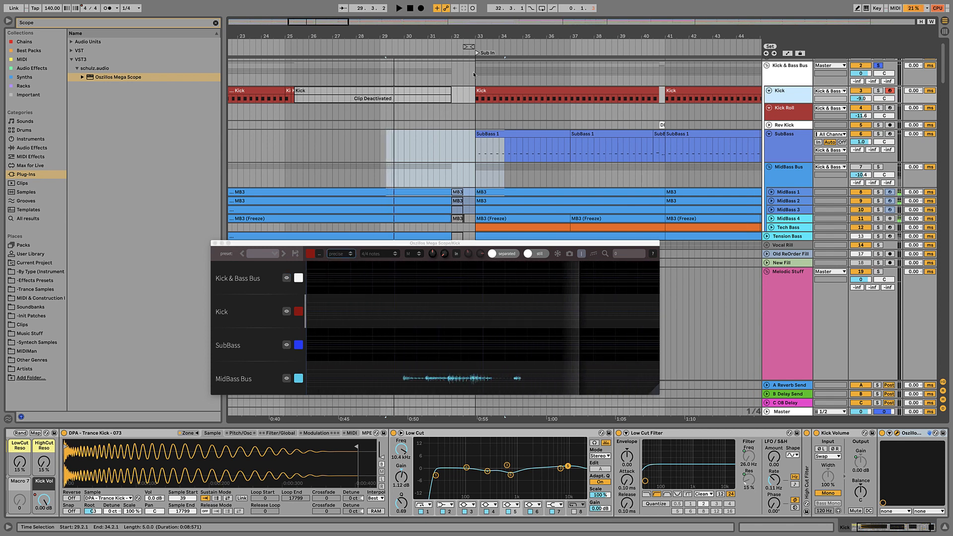
pyautogui.press('space')
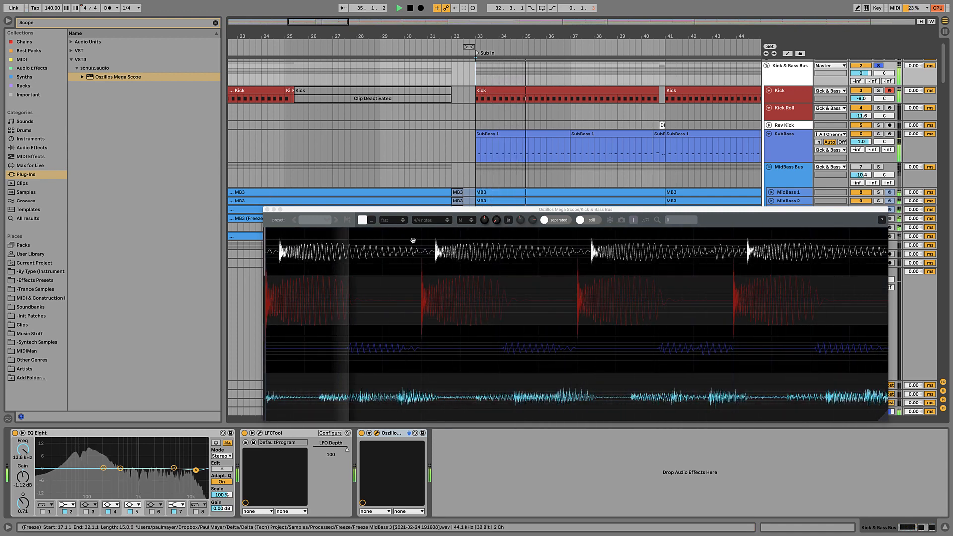
pyautogui.press('space')
# Open the SubBass track's Sylenth1 beside its scope and play the arrangement from position 32.3.1.
pyautogui.click(785, 137)
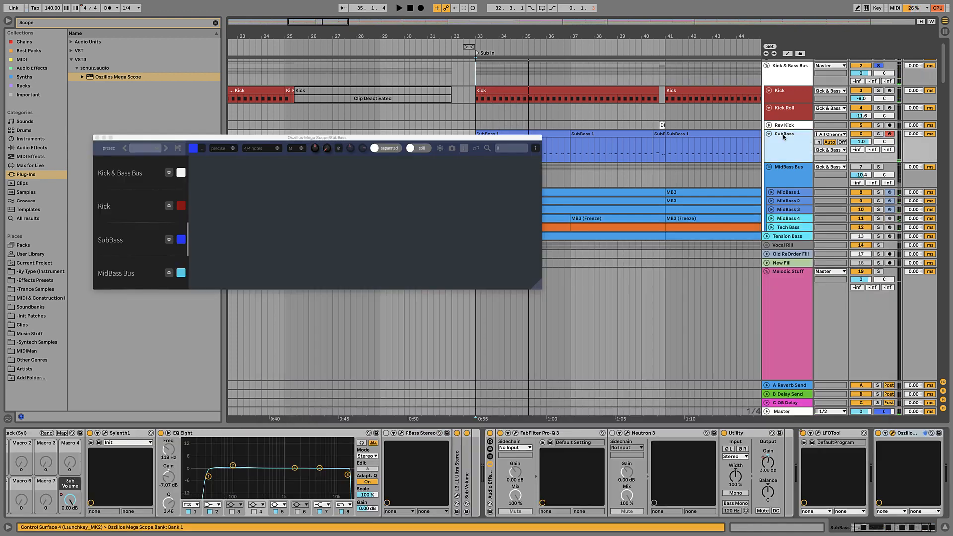
pyautogui.click(105, 434)
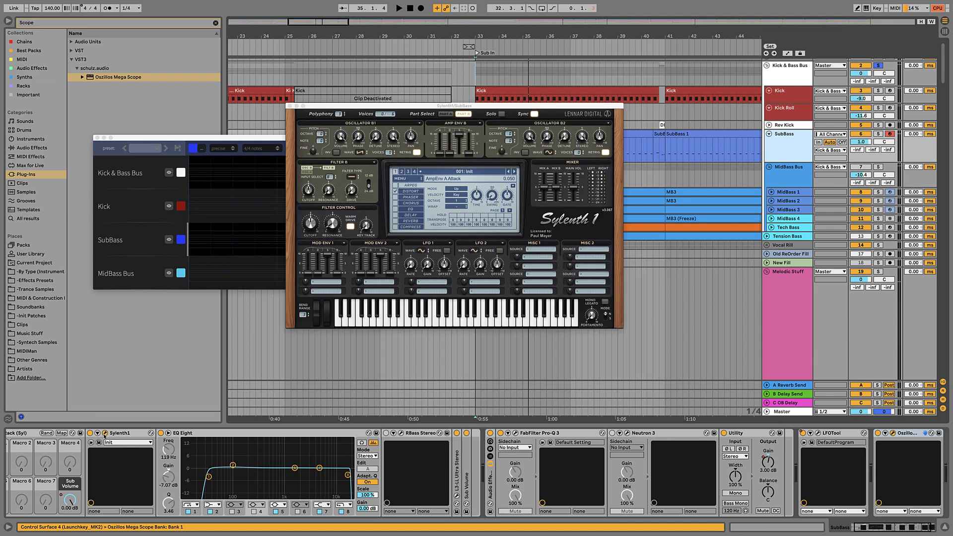
pyautogui.moveTo(474, 104); pyautogui.dragTo(651, 149)
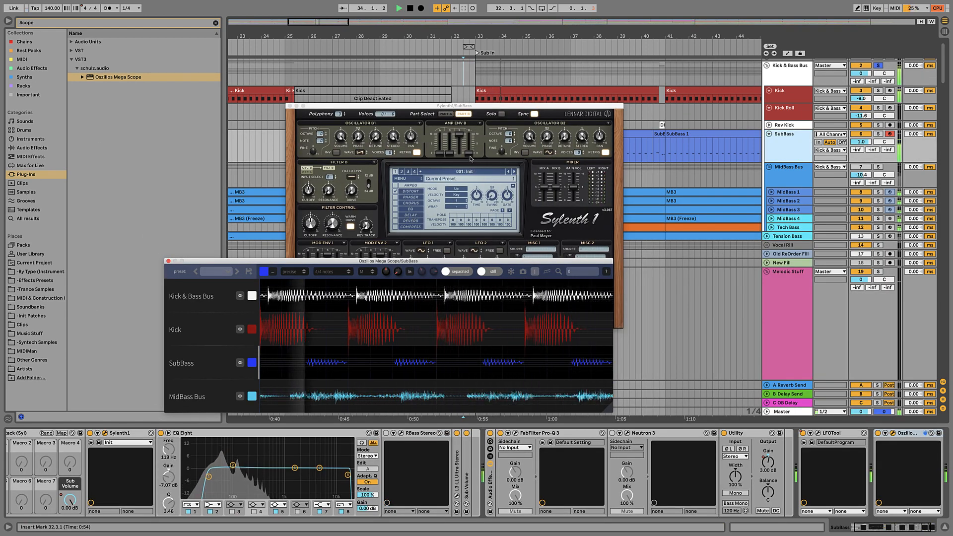
pyautogui.moveTo(471, 159); pyautogui.dragTo(470, 151)
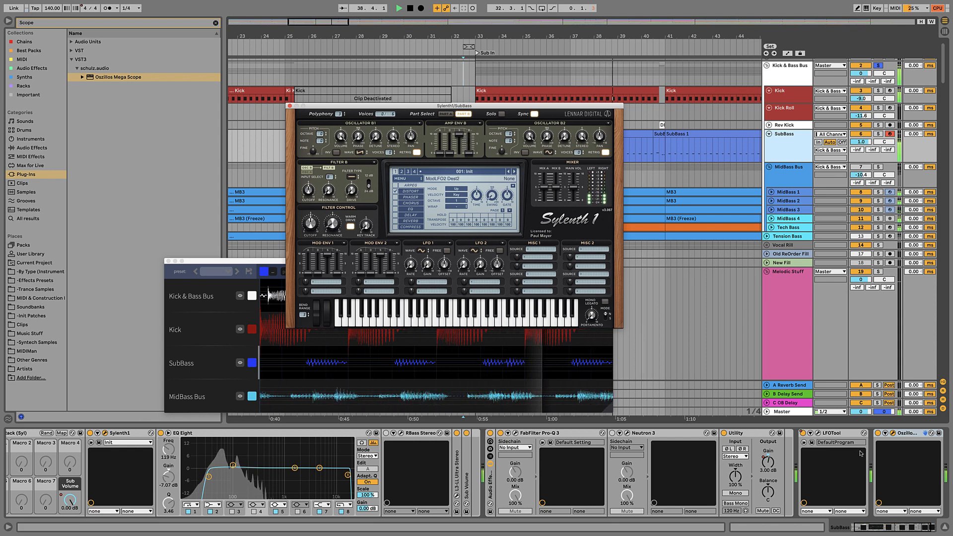
# Adjust the end of the volume curve in the SubBass LFOTool and show part A of Sylenth1 in a repositioned window.
pyautogui.click(819, 434)
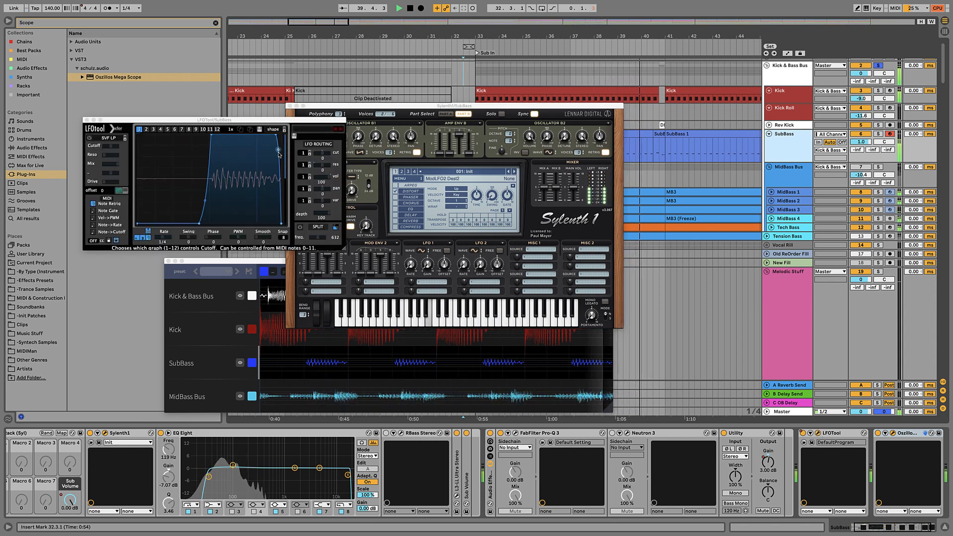
pyautogui.moveTo(279, 154); pyautogui.dragTo(278, 162)
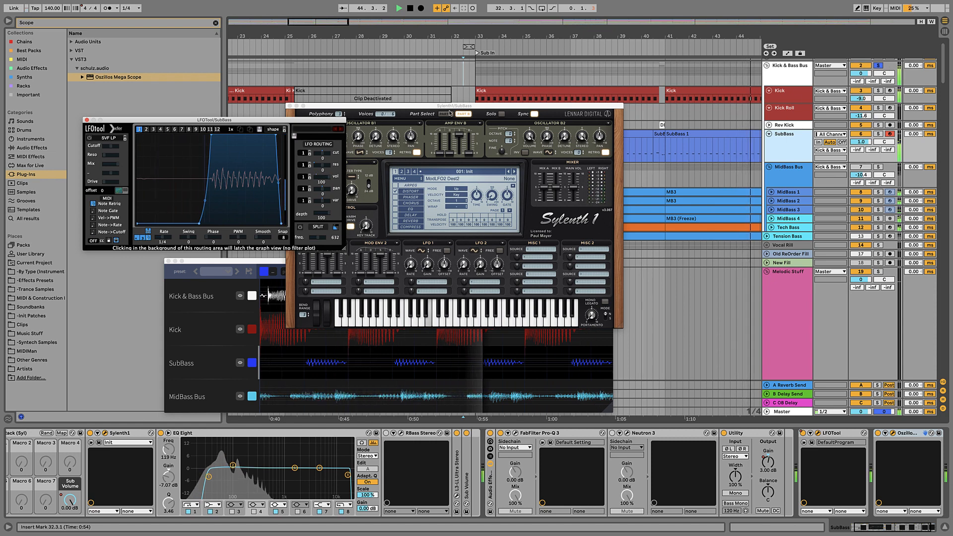
pyautogui.moveTo(450, 111); pyautogui.dragTo(549, 54)
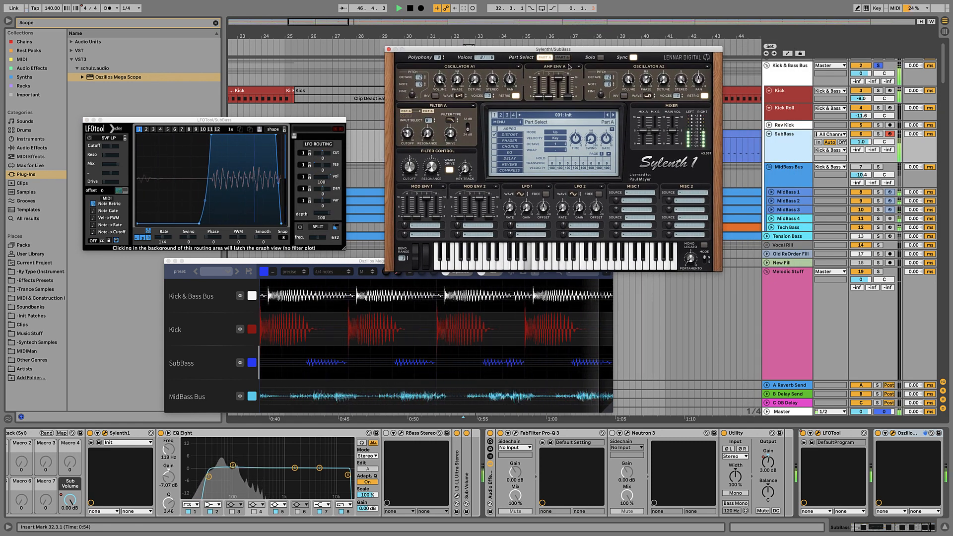
pyautogui.click(544, 57)
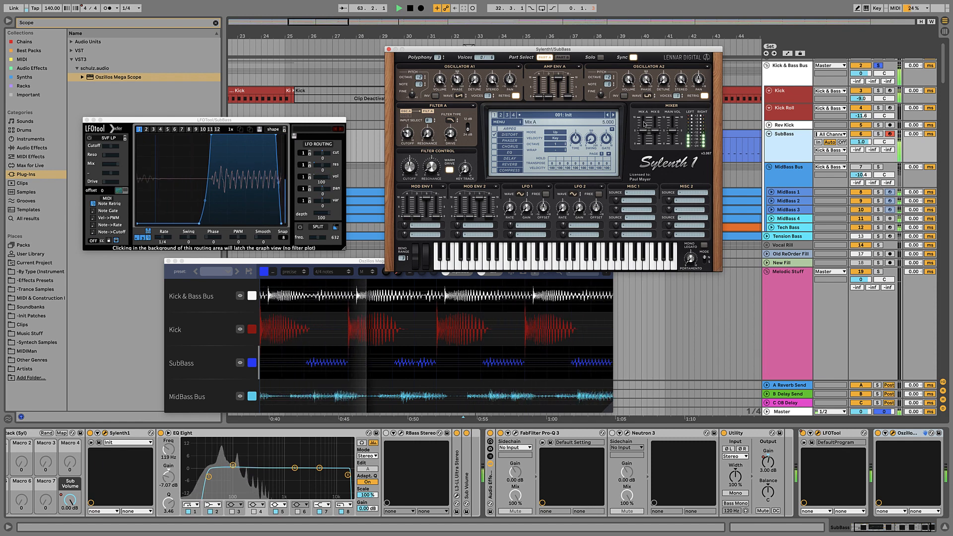
# Reactivate the MidBass Bus, open its LFOTool, and play again from position 32.3.1.
pyautogui.click(866, 169)
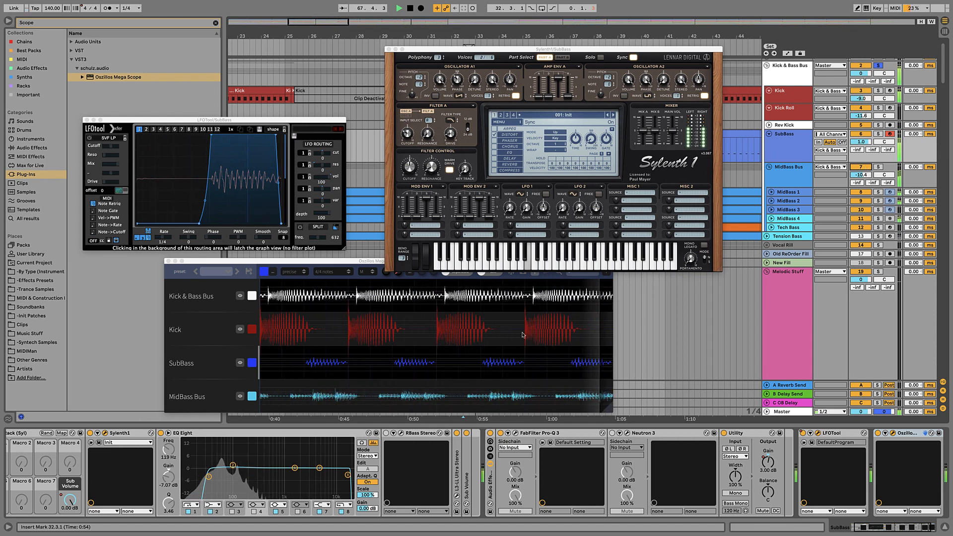
pyautogui.click(793, 181)
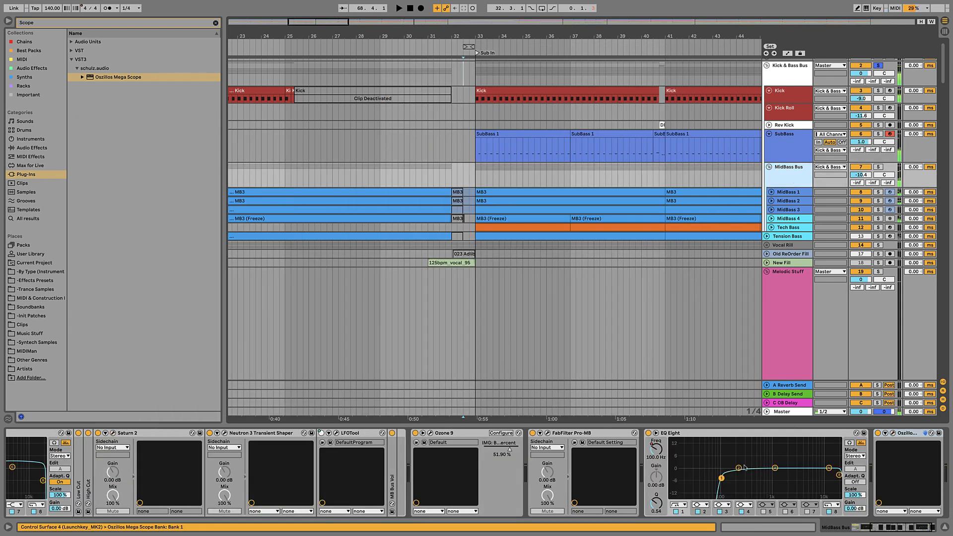
pyautogui.click(336, 434)
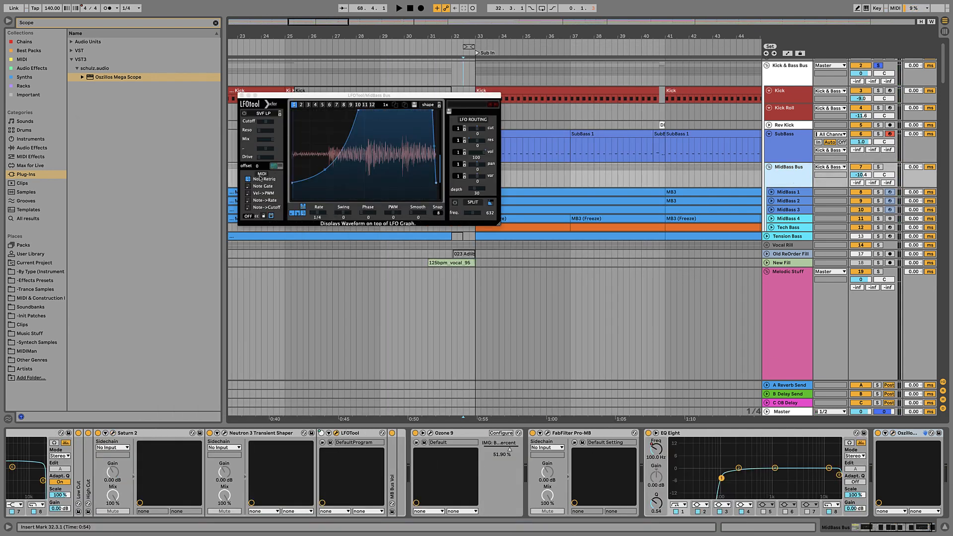
pyautogui.press('space')
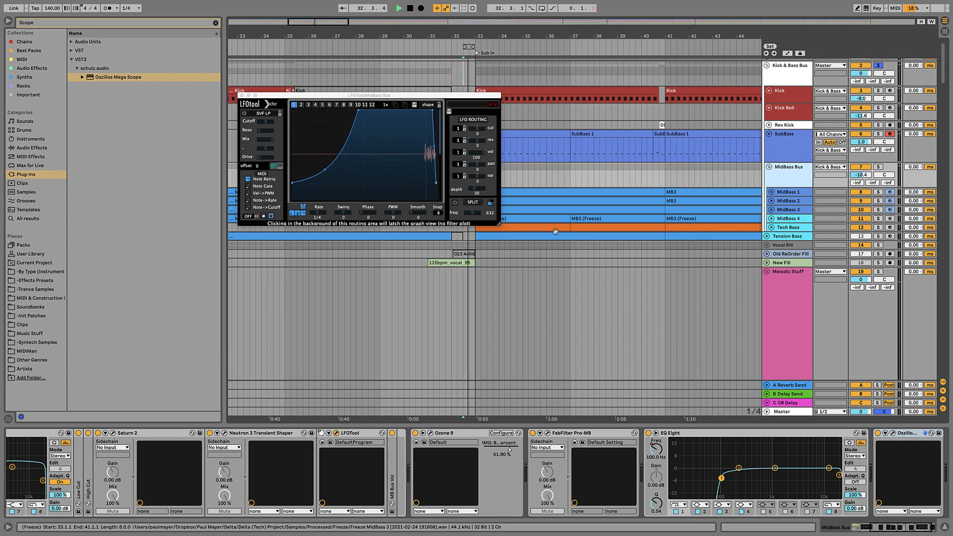
# Switch the Kick & Bass Bus scope to the side channel and return it to mid.
pyautogui.click(771, 83)
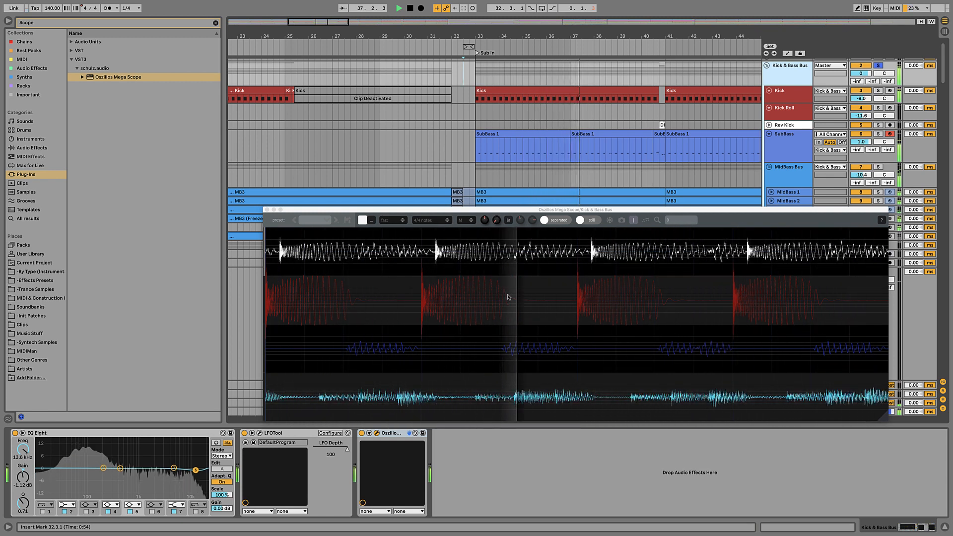
pyautogui.click(465, 220)
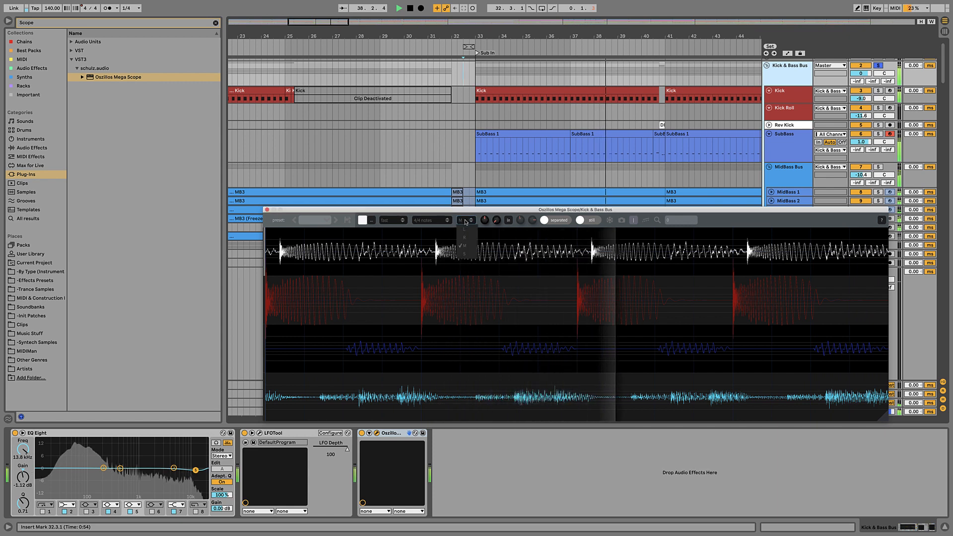
pyautogui.click(469, 253)
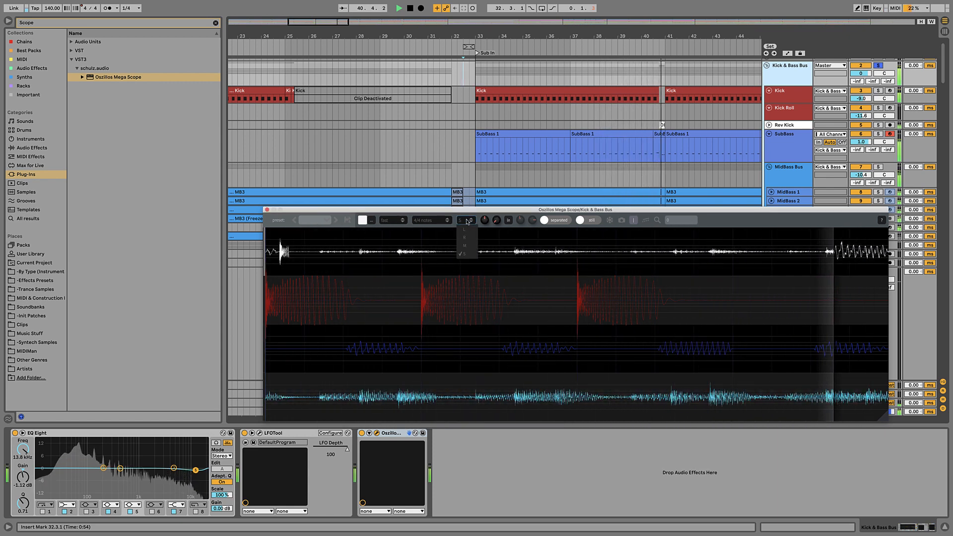
pyautogui.click(469, 246)
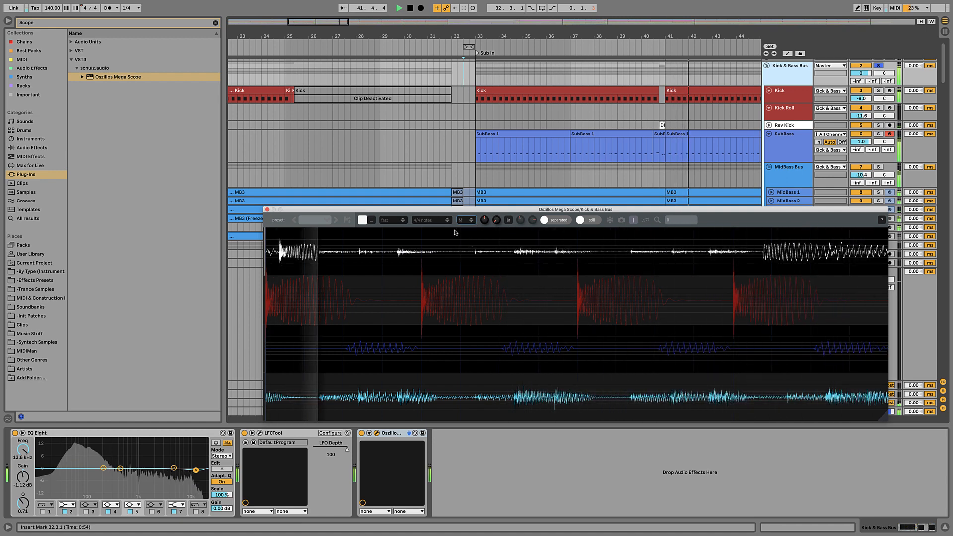
# Try the scope's combined view and scroll mode with the 4/4 notes range, returning to separated and still.
pyautogui.click(445, 222)
pyautogui.click(446, 222)
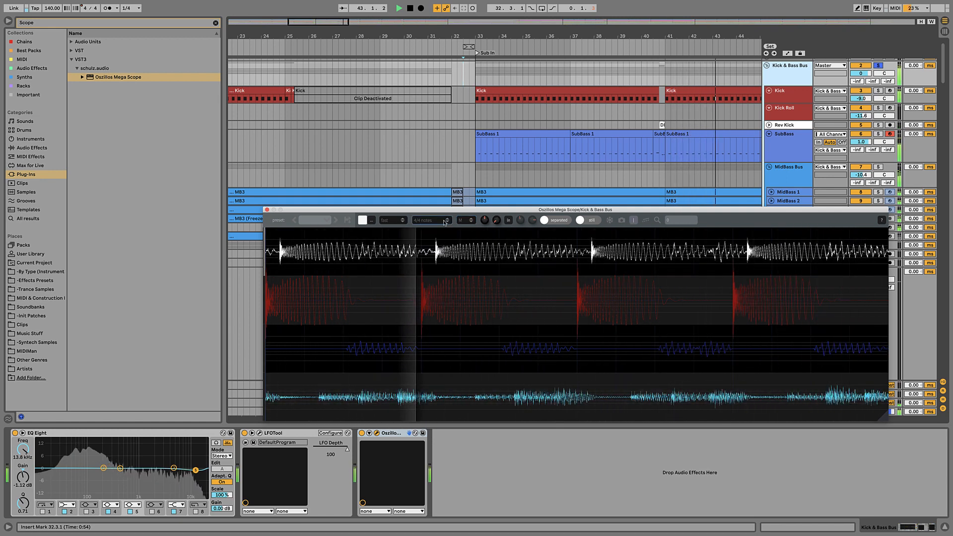
pyautogui.click(553, 221)
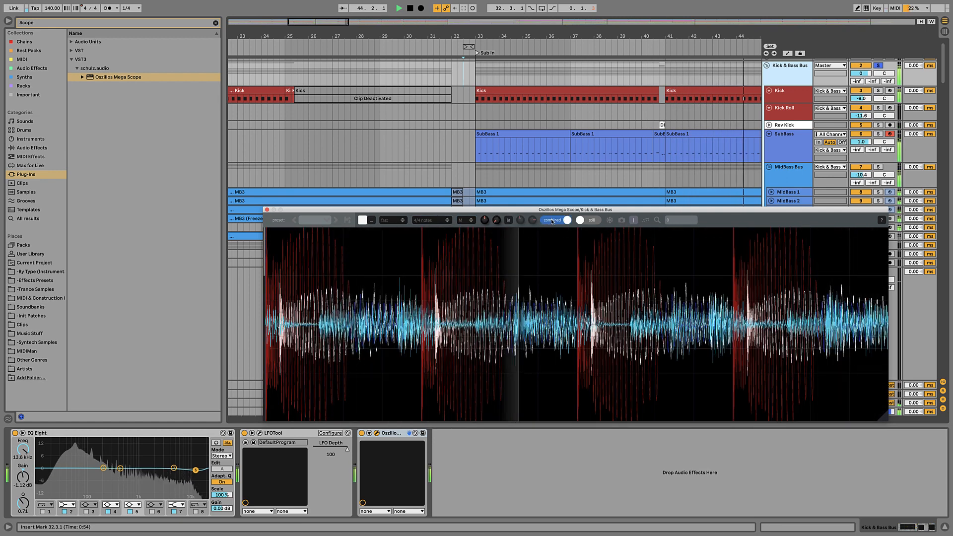
pyautogui.click(553, 221)
pyautogui.click(593, 221)
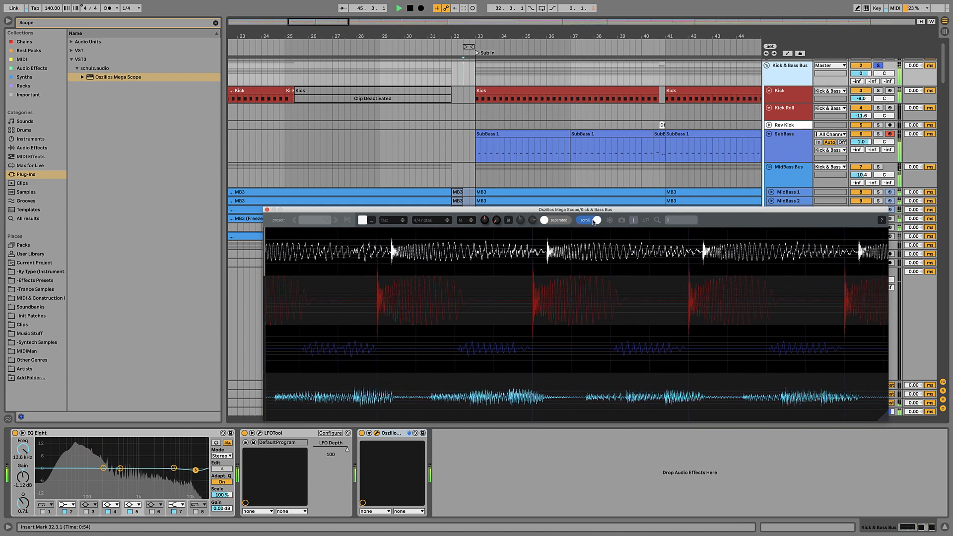
pyautogui.click(593, 222)
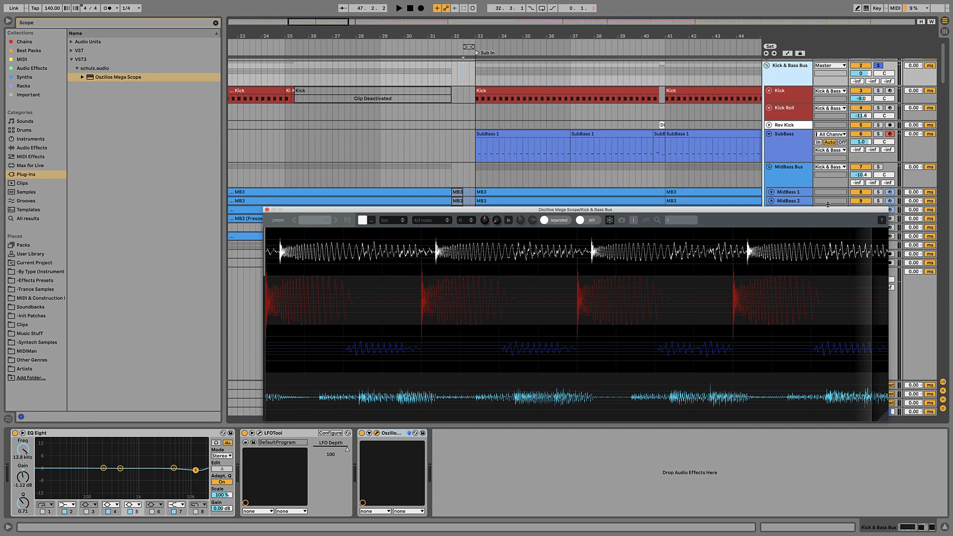
# Move the Kick & Bass Bus scope clear of the track list and check the latency of Ozone 9 on the MidBass Bus.
pyautogui.moveTo(828, 210); pyautogui.dragTo(861, 263)
pyautogui.click(790, 174)
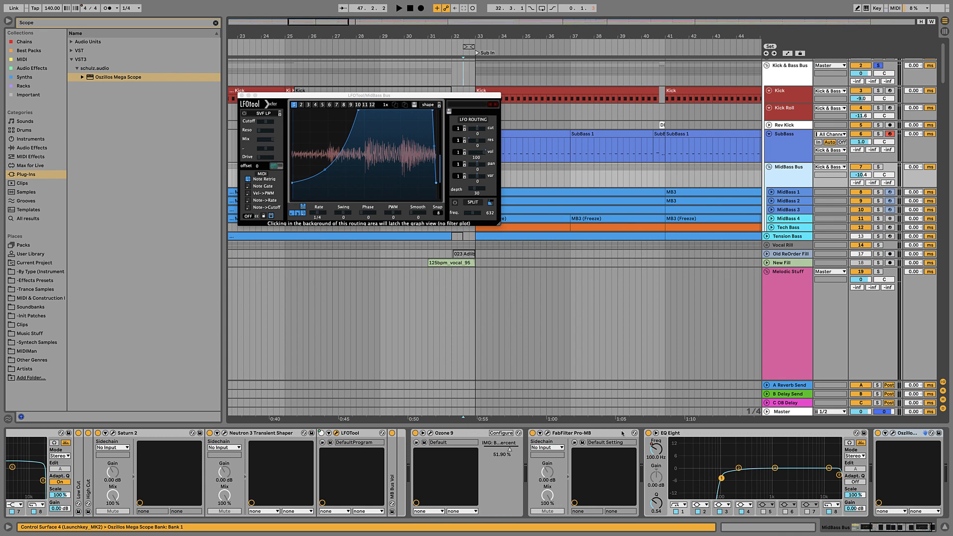
pyautogui.click(430, 433)
pyautogui.click(430, 433)
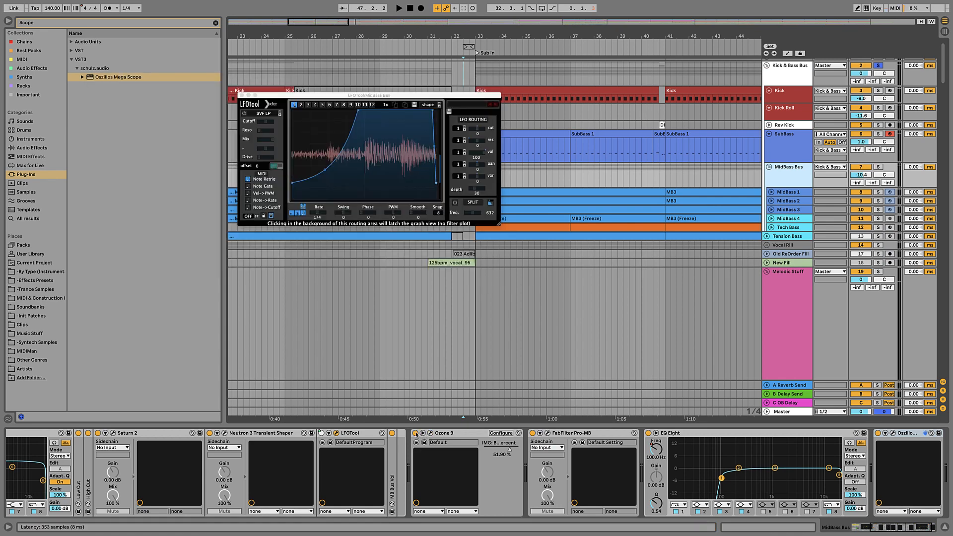
# Look through the device chains of the Kick & Bass Bus and SubBass tracks, ending on the MidBass Bus.
pyautogui.click(808, 82)
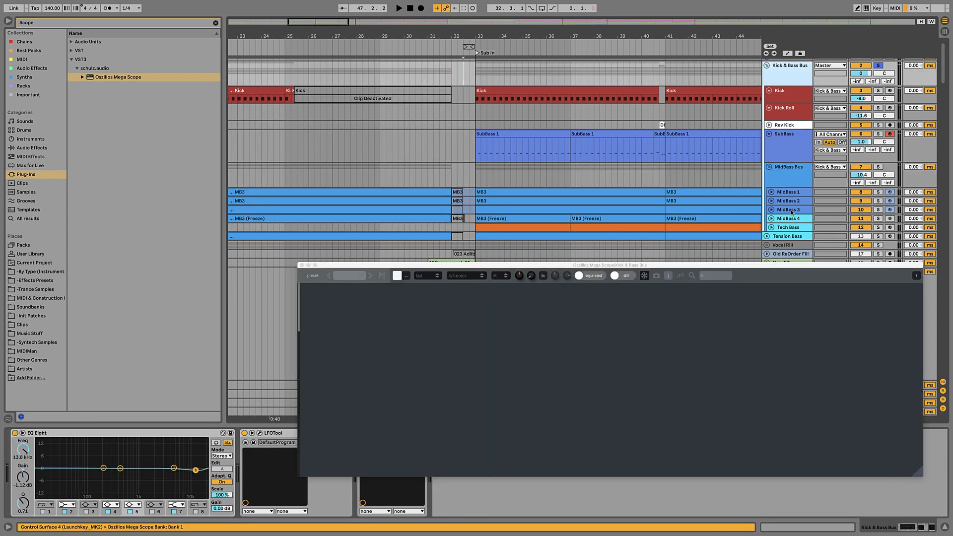
pyautogui.click(791, 128)
pyautogui.click(792, 142)
pyautogui.click(790, 181)
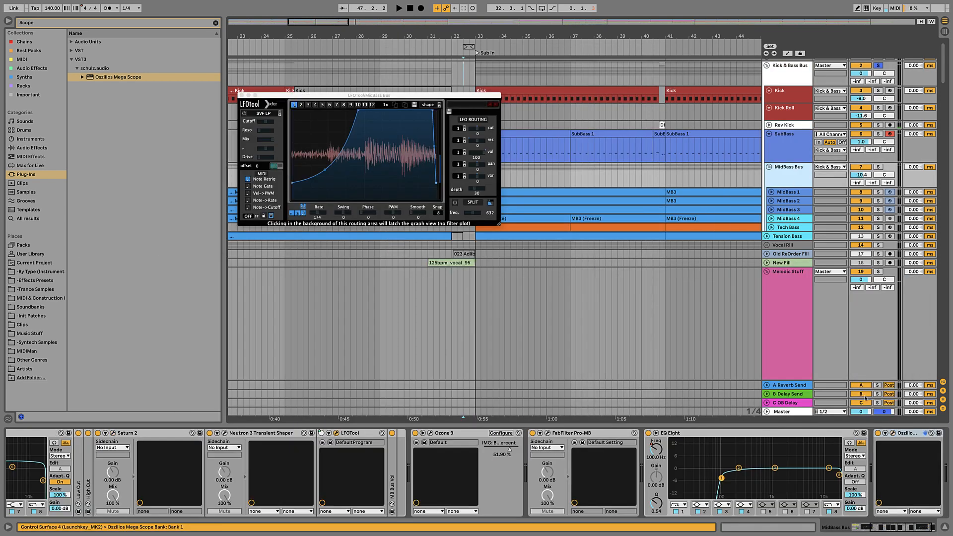
# Open the MidBass Bus scope during playback and restart playback with Ozone 9 bypassed to compare the waveform timing.
pyautogui.click(893, 433)
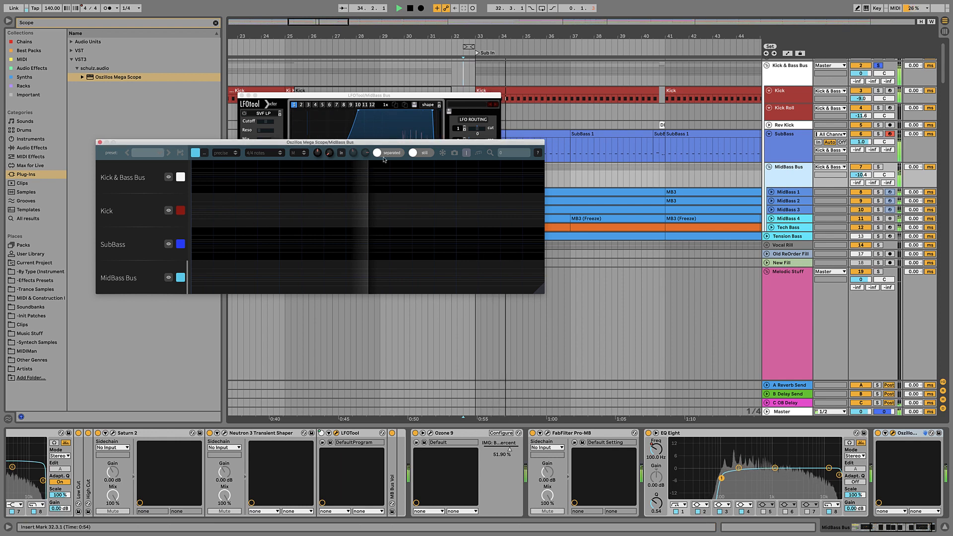
pyautogui.click(443, 153)
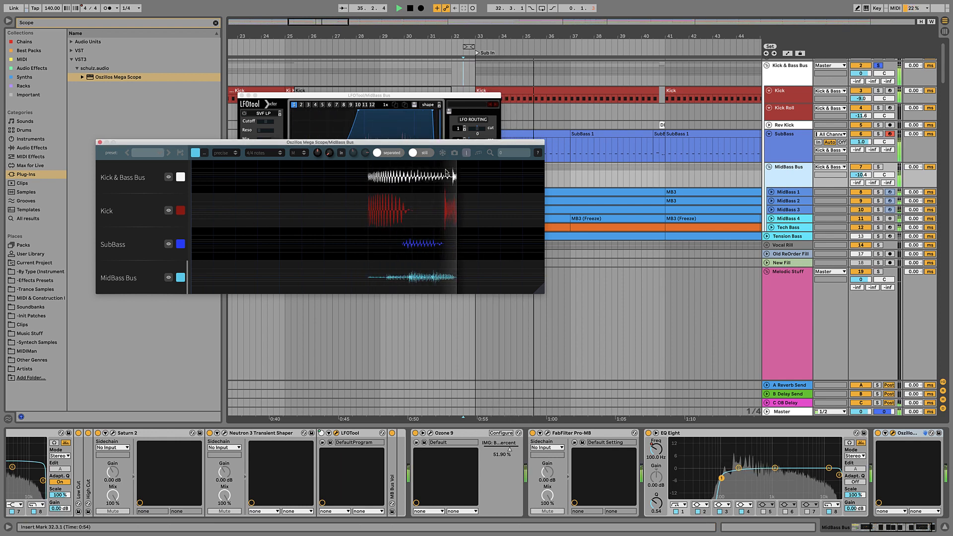
pyautogui.click(416, 435)
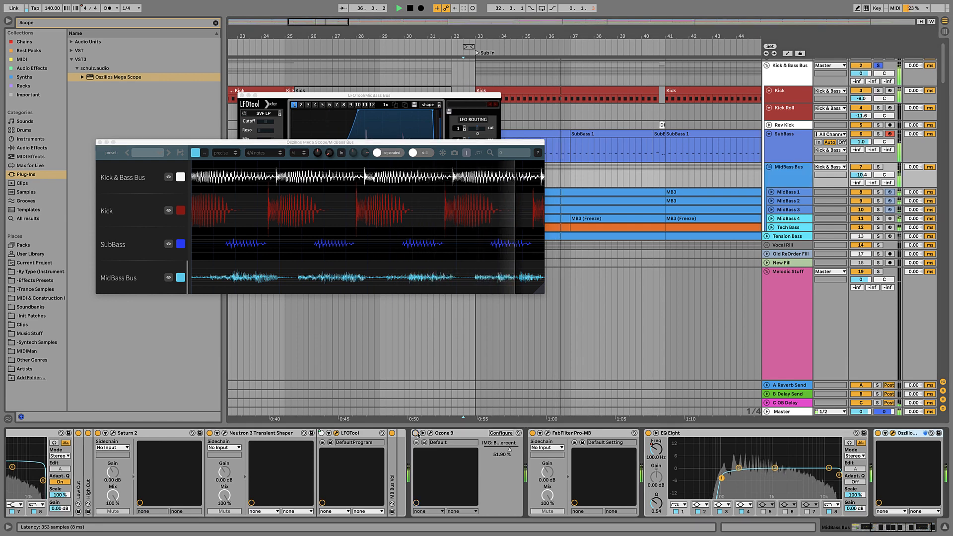
pyautogui.press('space')
pyautogui.press('space')
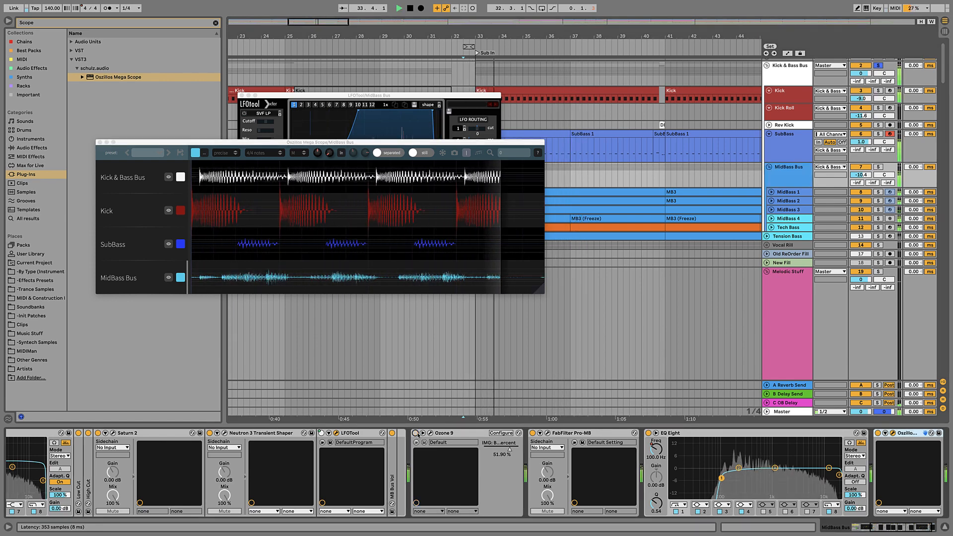
# Compare the scope traces with Neutron 3 Transient Shaper and Saturn 2 bypassed in turn, leaving both and Ozone 9 switched on.
pyautogui.click(210, 433)
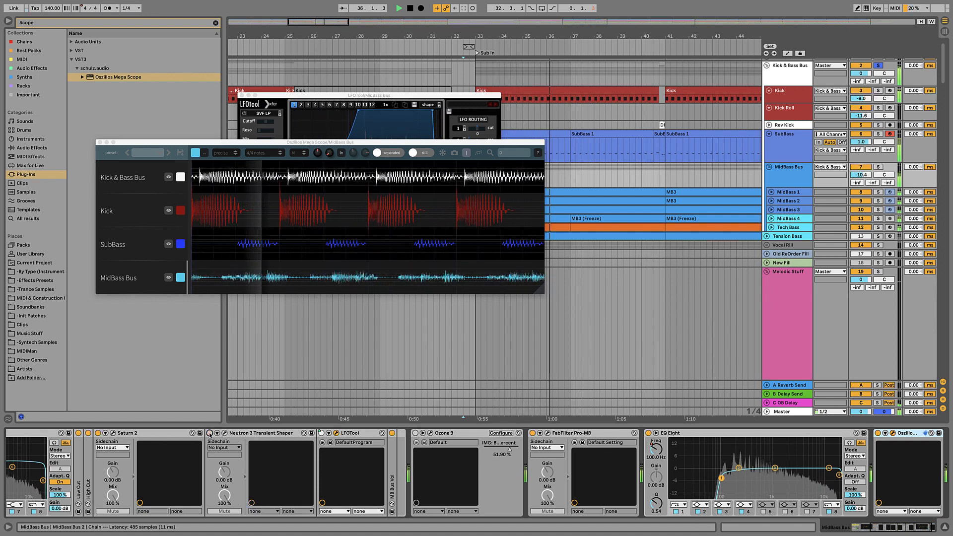
pyautogui.press('space')
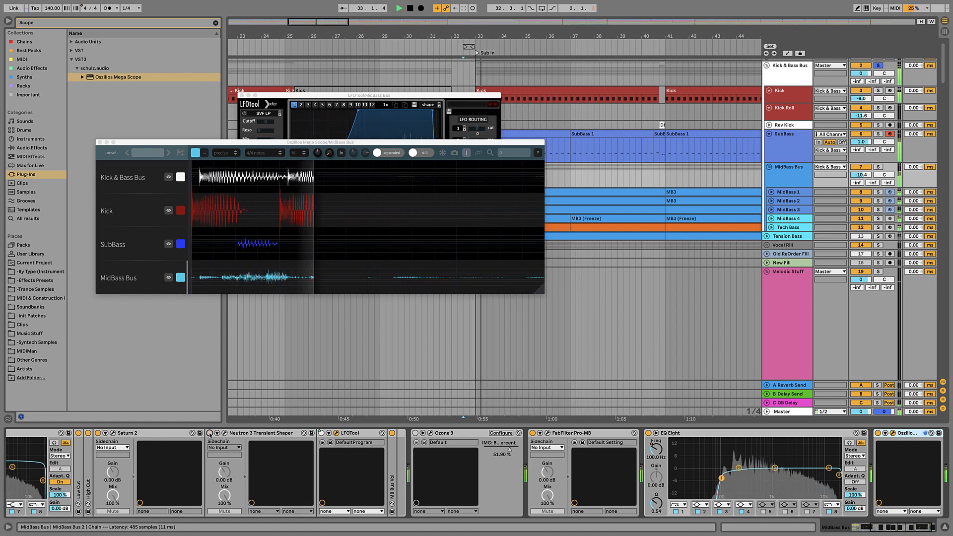
pyautogui.click(209, 433)
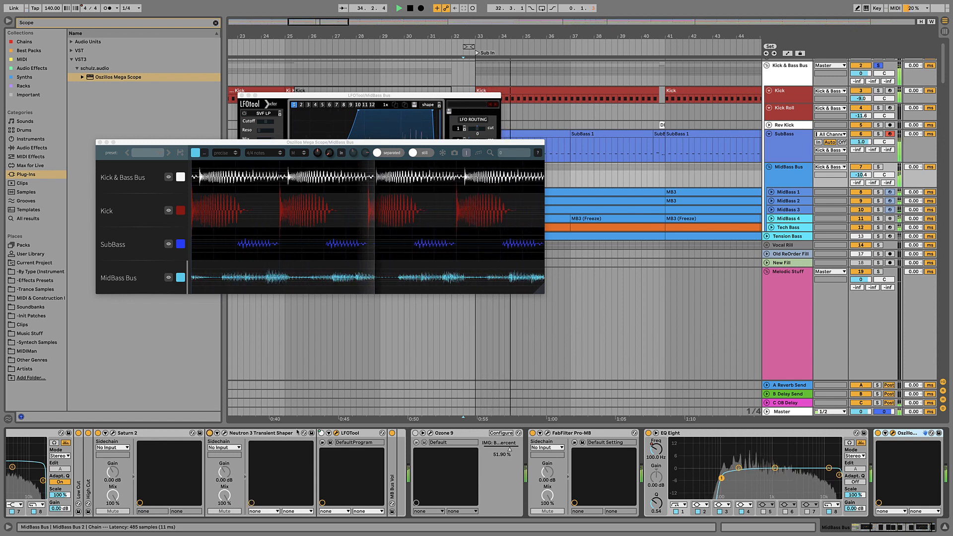
pyautogui.click(416, 434)
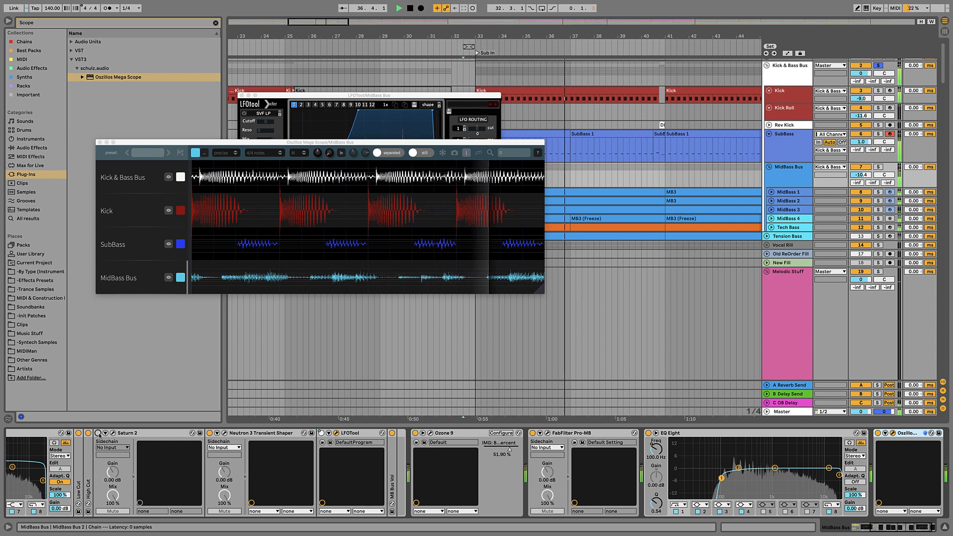
pyautogui.click(98, 433)
pyautogui.click(98, 433)
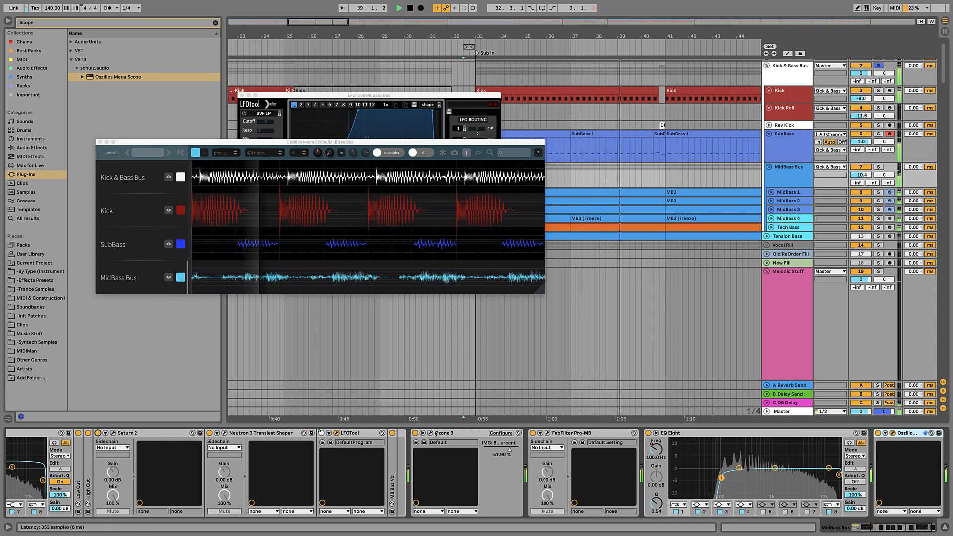
# Compare the MidBass Bus trace with the MidBass Bus 2 rack's LFOTool Amt at 0, and set it to 39.
pyautogui.hscroll(-5, 636, 491)
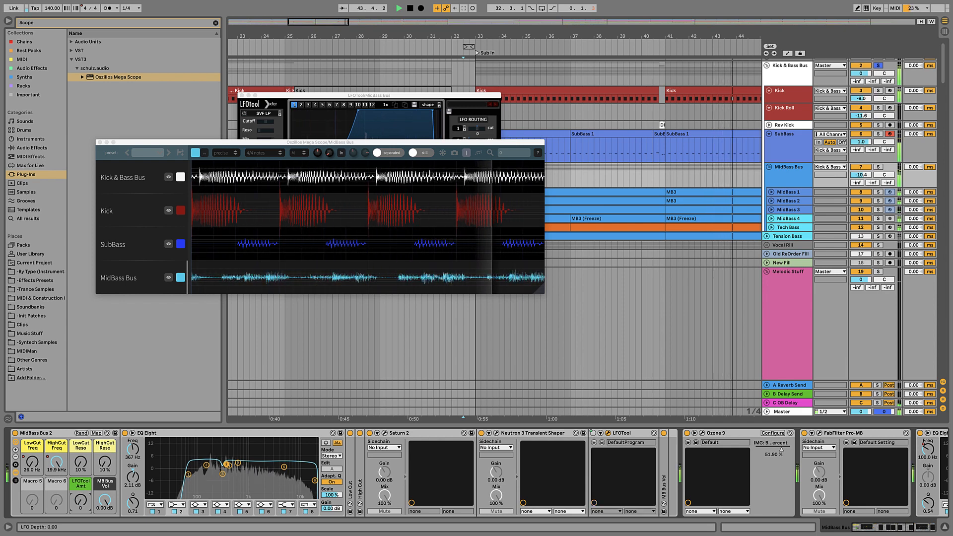
pyautogui.moveTo(81, 501); pyautogui.dragTo(81, 529)
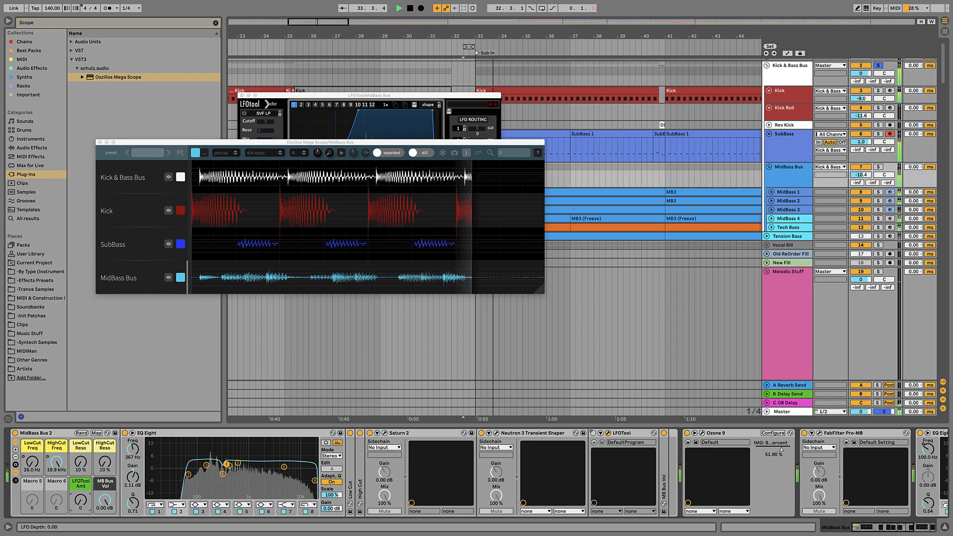
pyautogui.moveTo(79, 505); pyautogui.dragTo(79, 484)
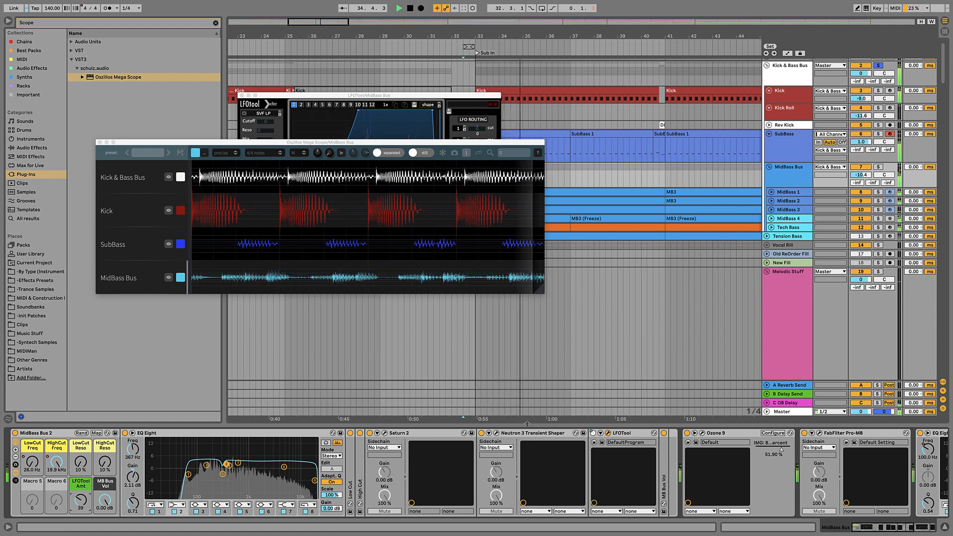
pyautogui.press('space')
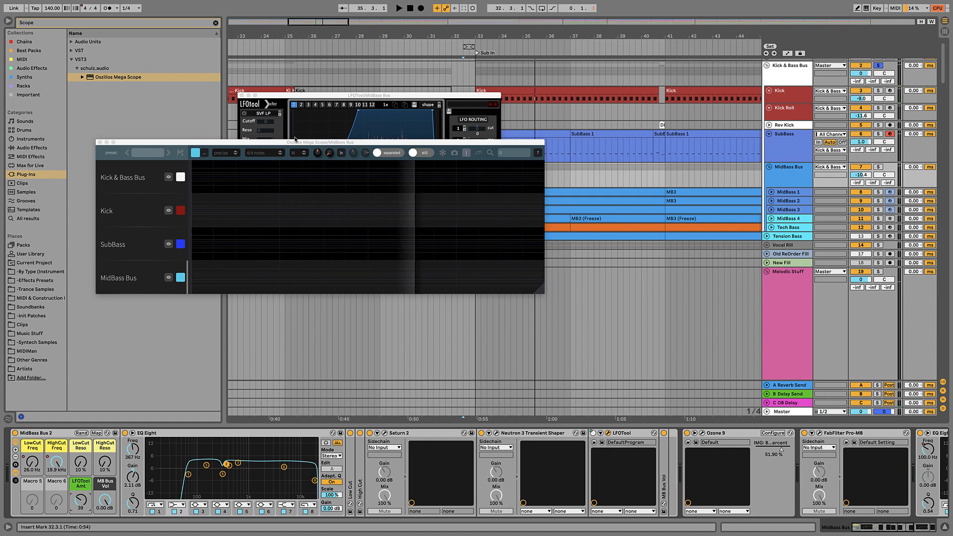
# Close the MidBass Bus scope and LFOTool windows and show the arrangement from the Sub In to the Song End.
pyautogui.click(98, 143)
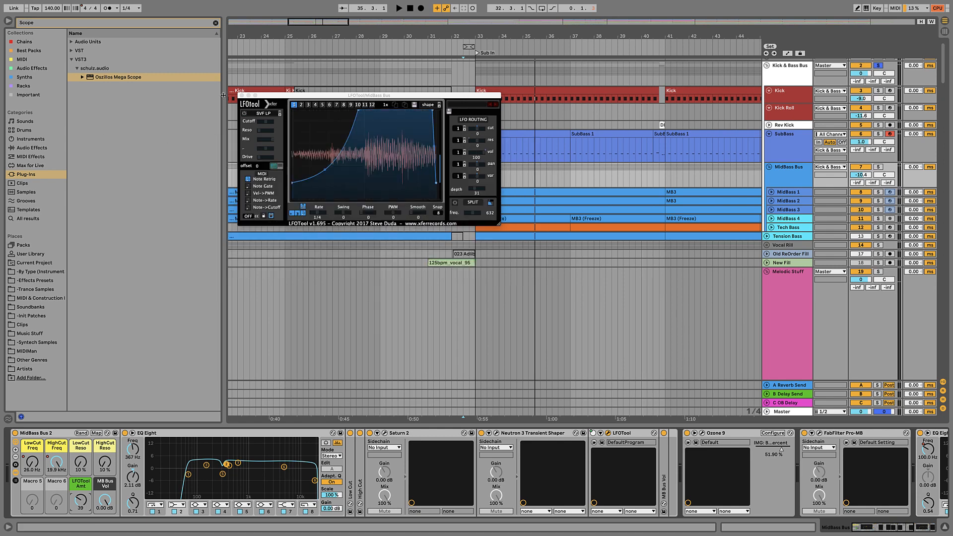
pyautogui.click(243, 95)
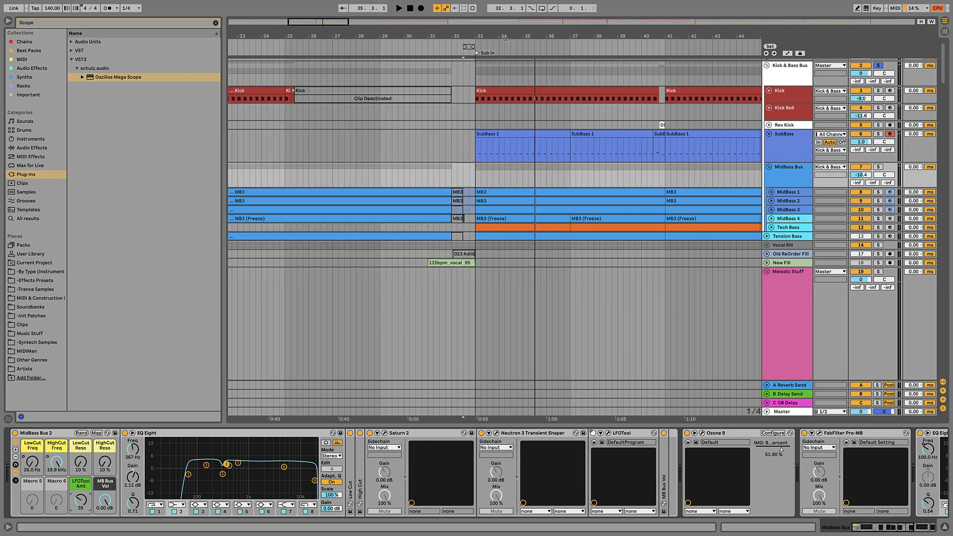
pyautogui.hscroll(10, 292, 56)
pyautogui.scroll(-10, 292, 56)
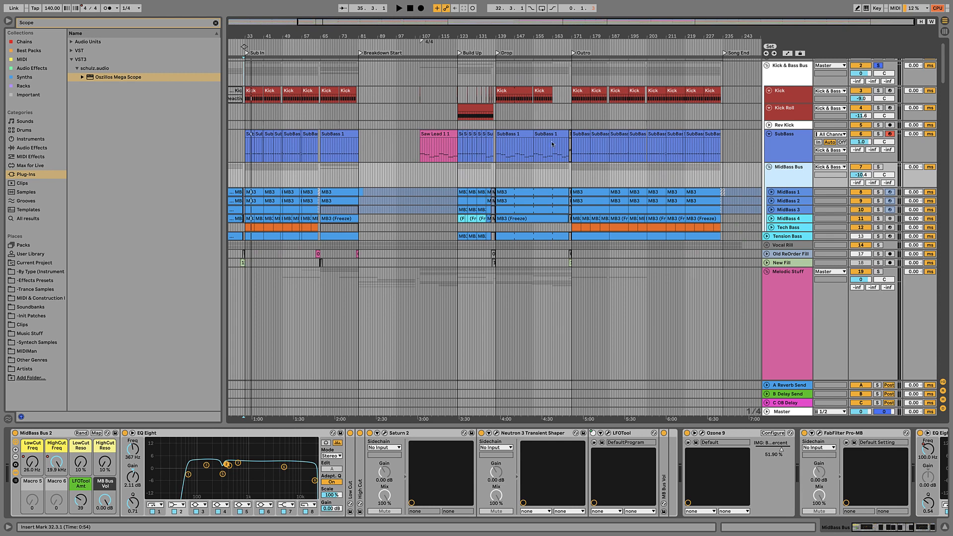
# Copy the Oszillos Mega Scope from the MidBass Bus to the end of the Intro LEads device chain.
pyautogui.click(912, 528)
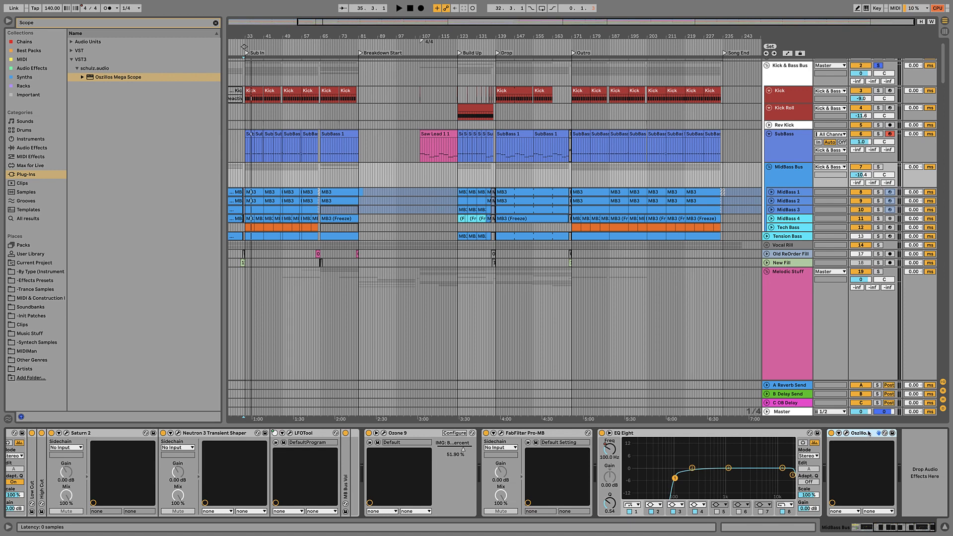
pyautogui.scroll(-5, 804, 368)
pyautogui.click(796, 335)
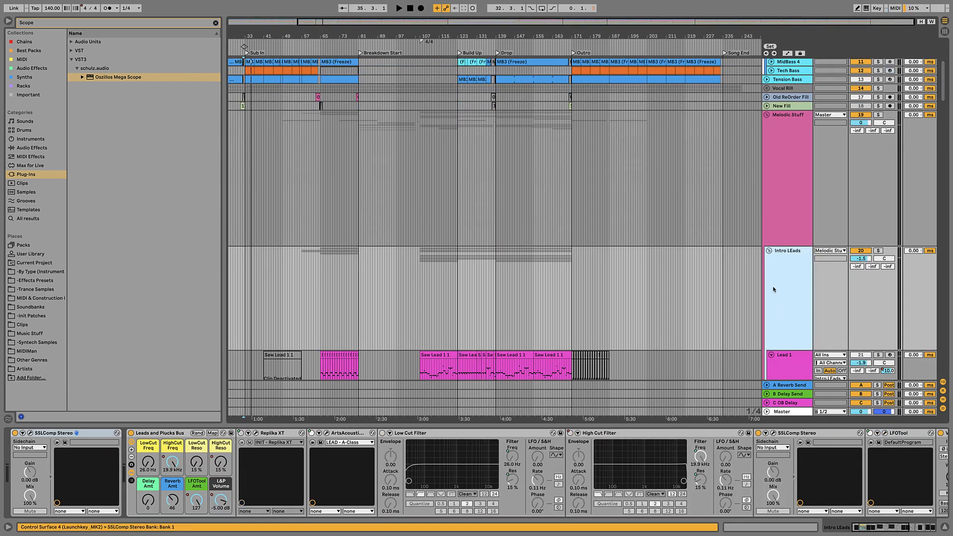
pyautogui.scroll(-10, 783, 282)
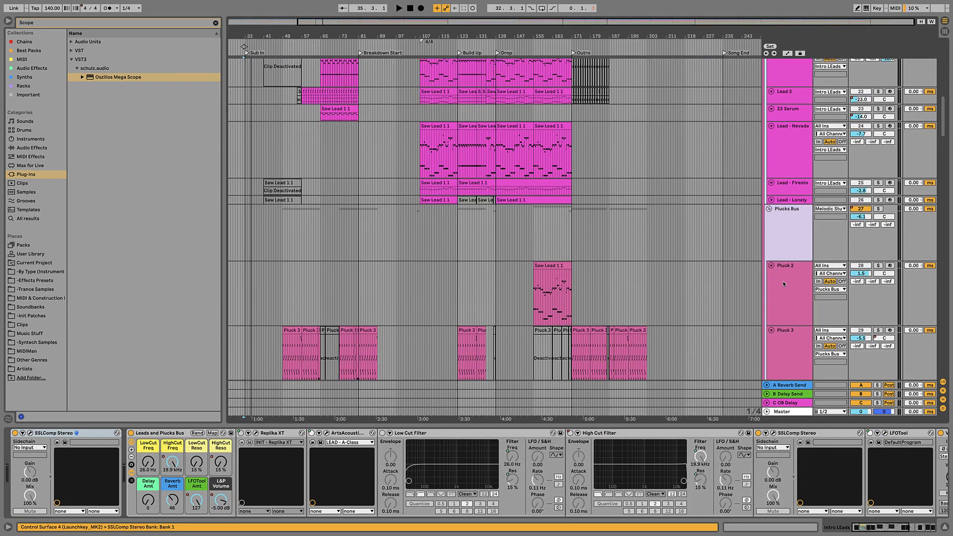
pyautogui.scroll(8, 783, 282)
pyautogui.scroll(3, 782, 281)
pyautogui.click(789, 214)
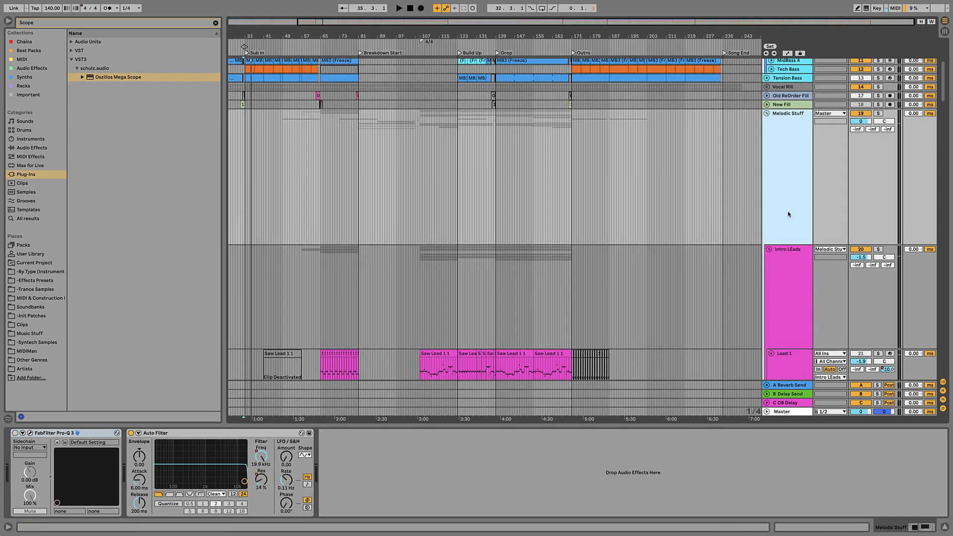
pyautogui.click(788, 271)
pyautogui.click(907, 530)
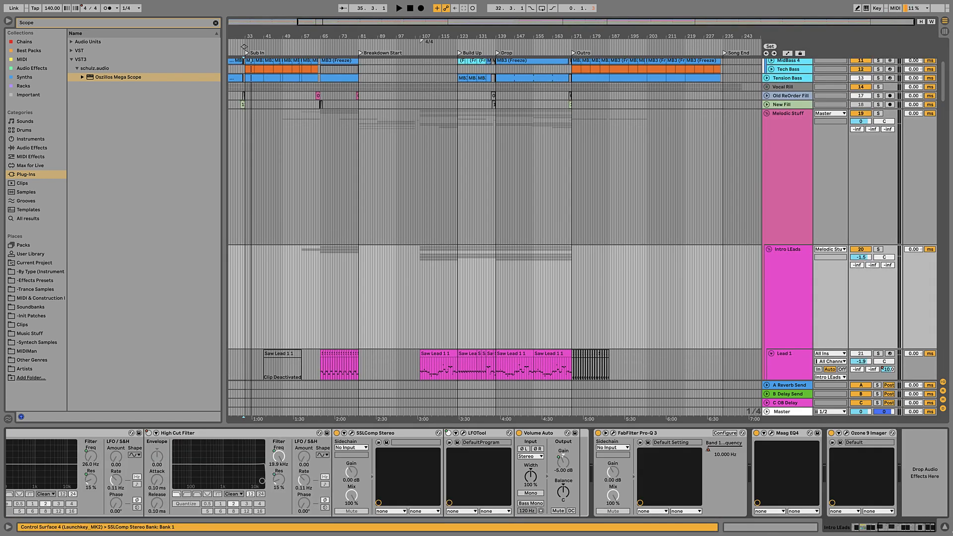
pyautogui.moveTo(913, 449); pyautogui.dragTo(913, 446)
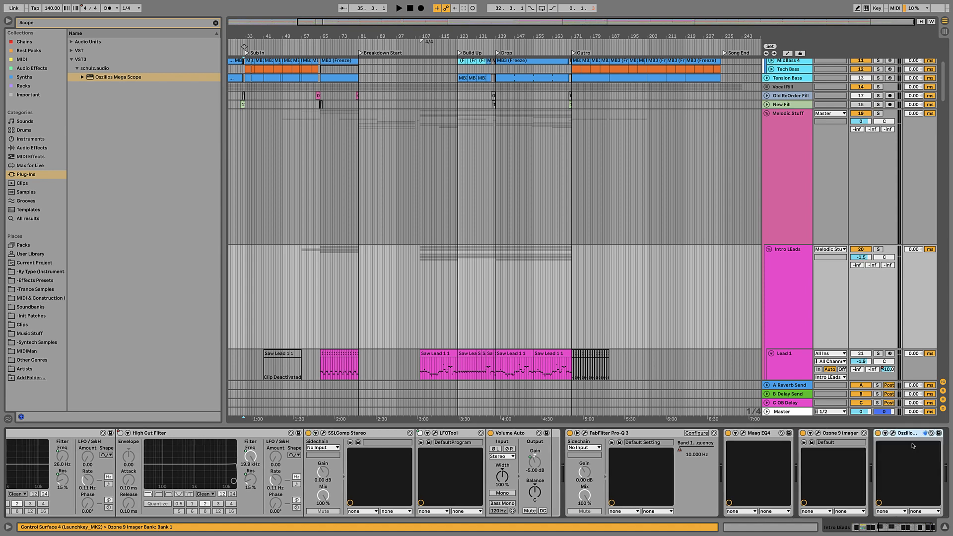
# Open the Intro LEads scope with the playhead at the Drop and set its trace colour to magenta.
pyautogui.click(495, 215)
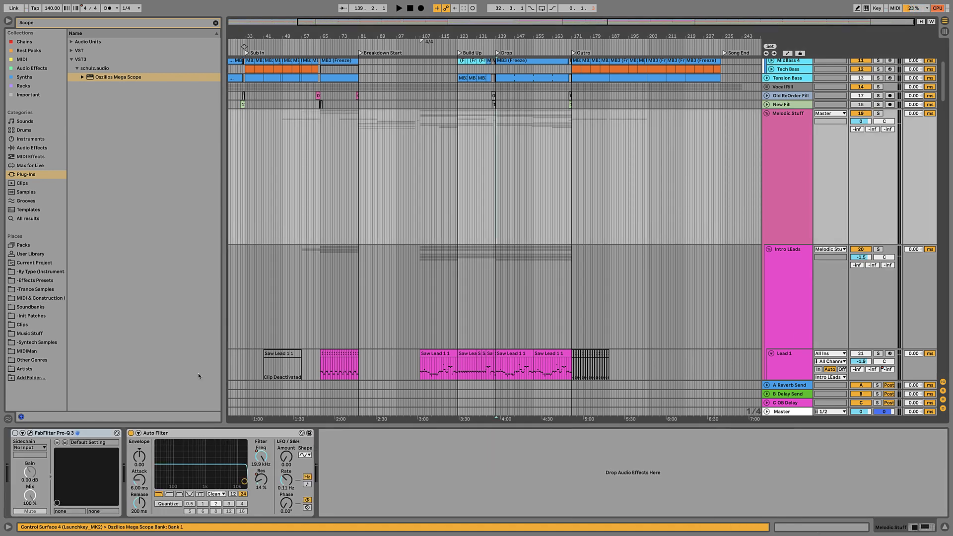
pyautogui.click(777, 276)
pyautogui.click(894, 433)
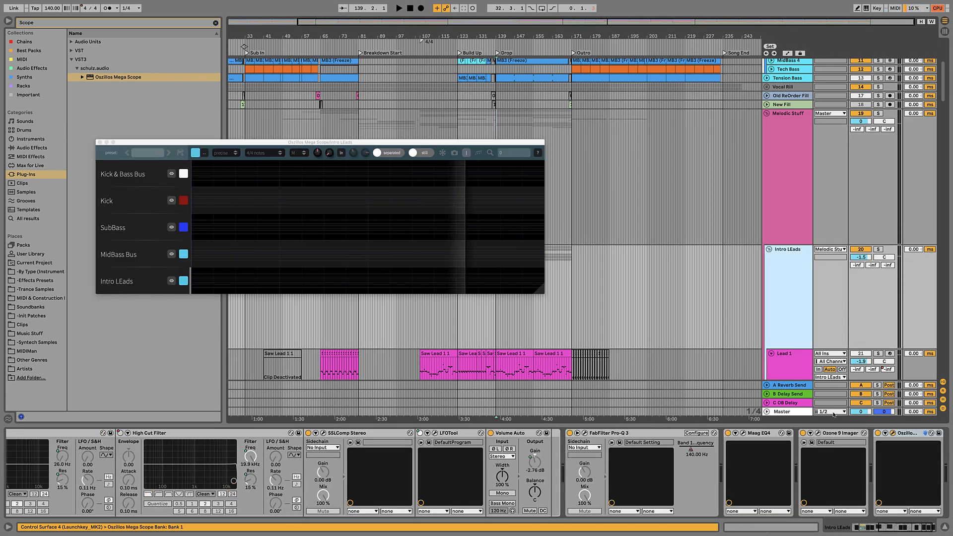
pyautogui.press('space')
pyautogui.press('space')
pyautogui.click(184, 282)
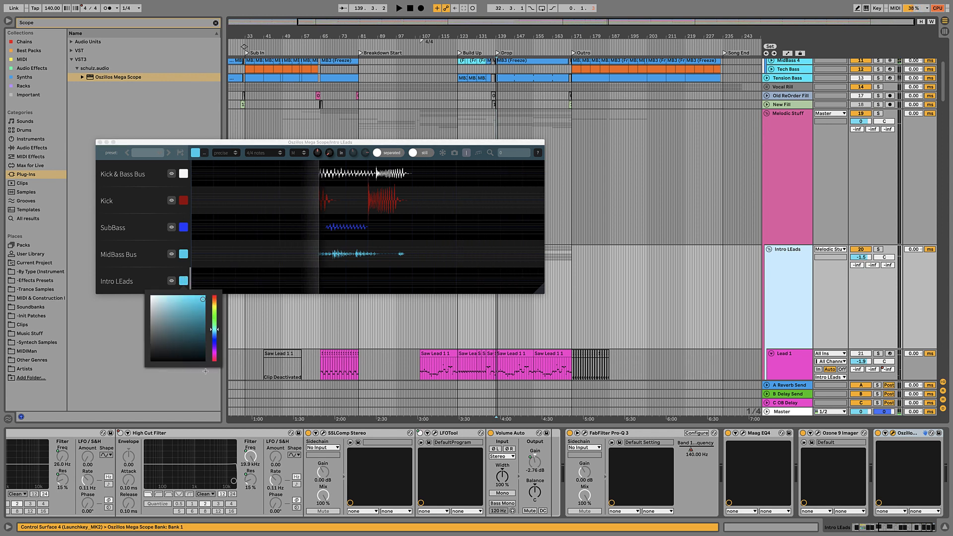
pyautogui.click(214, 354)
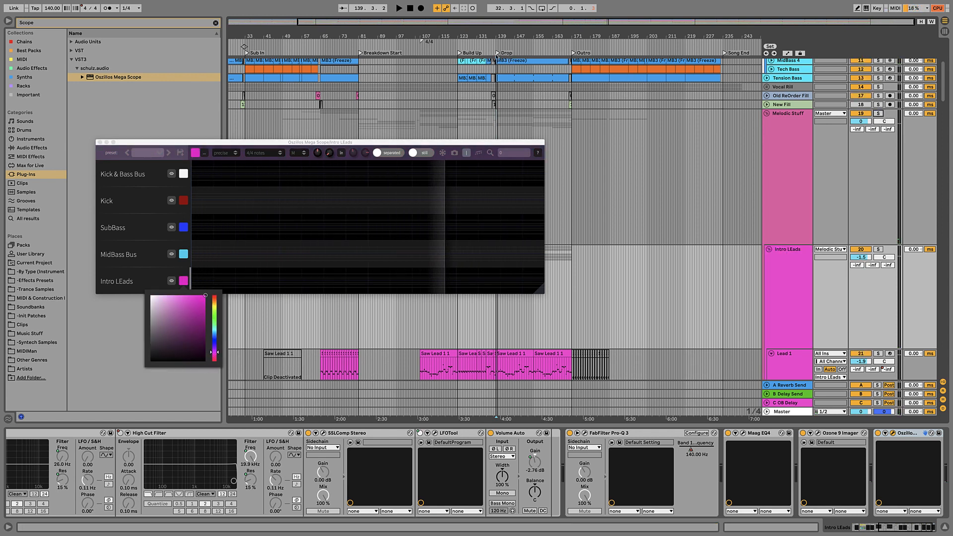
# Play from the Drop marker to compare the Intro LEads waveform with the kick and bass traces, and stop playback.
pyautogui.click(497, 53)
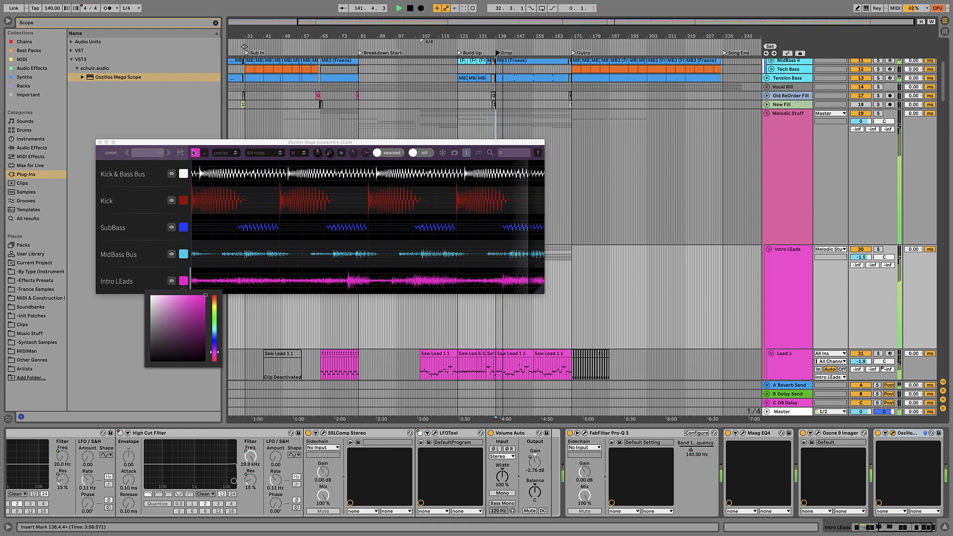
pyautogui.press('+')
pyautogui.press('+')
pyautogui.press('+')
pyautogui.press('+')
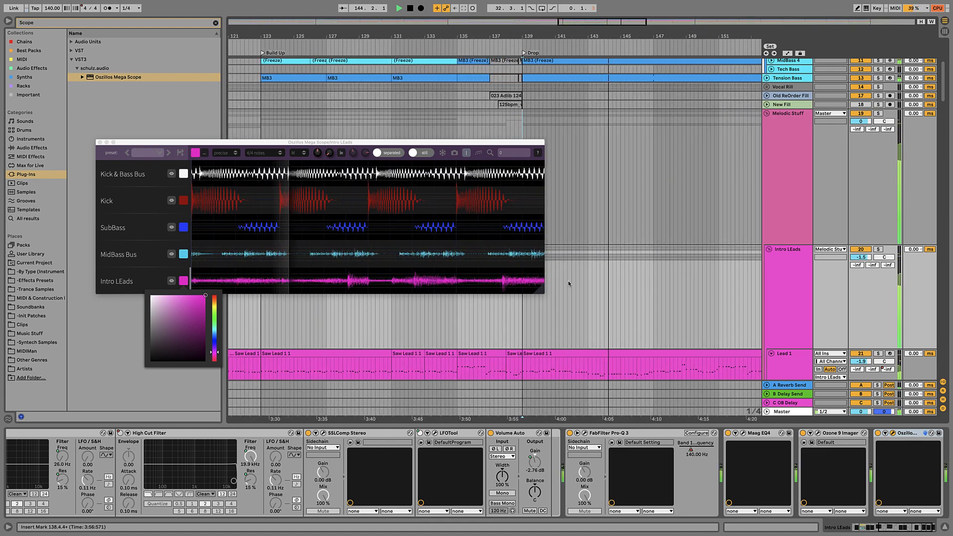
pyautogui.scroll(5, 735, 228)
pyautogui.scroll(2, 738, 192)
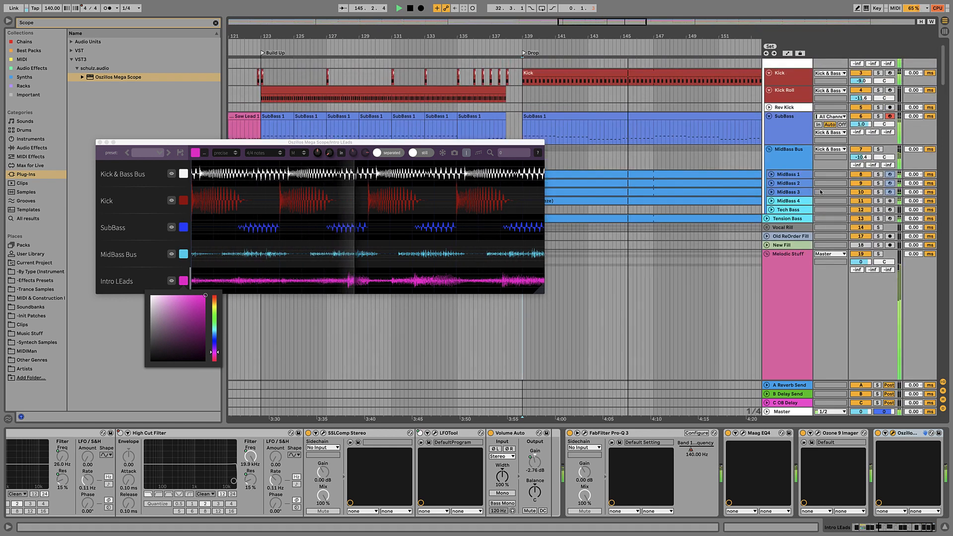
pyautogui.press('space')
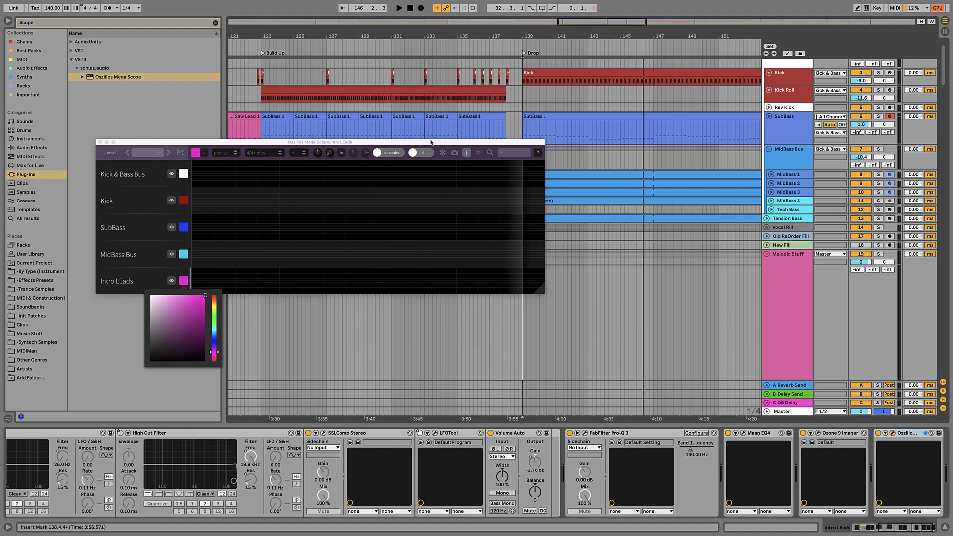
pyautogui.moveTo(780, 2)
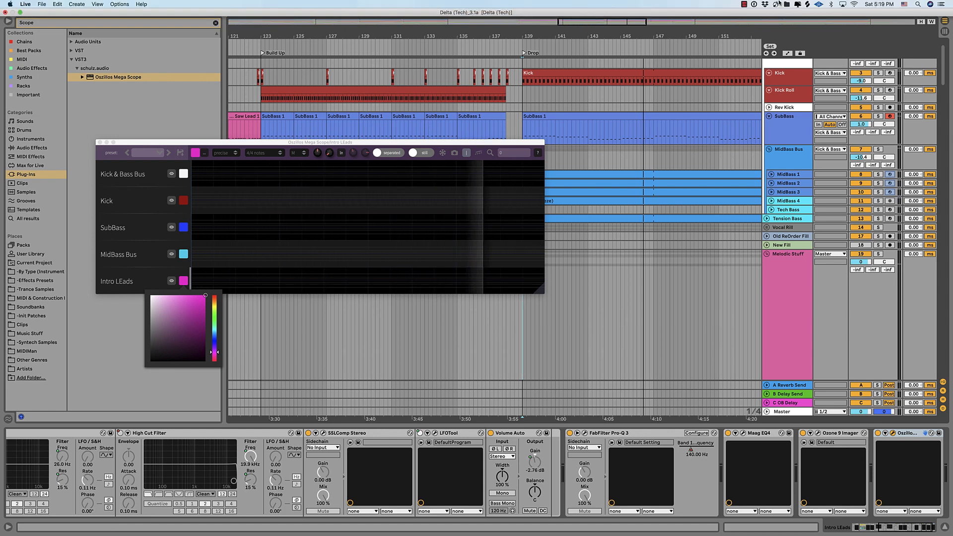
pyautogui.click(744, 4)
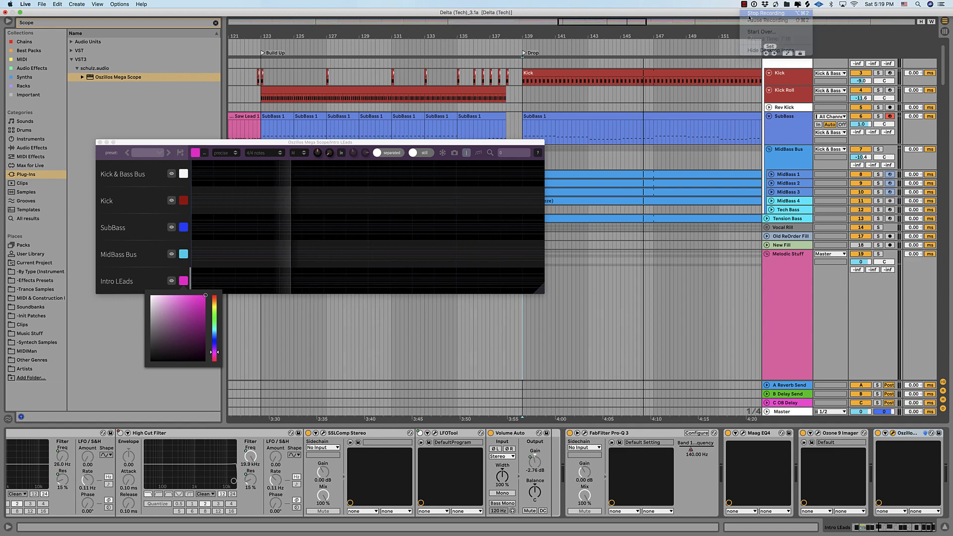